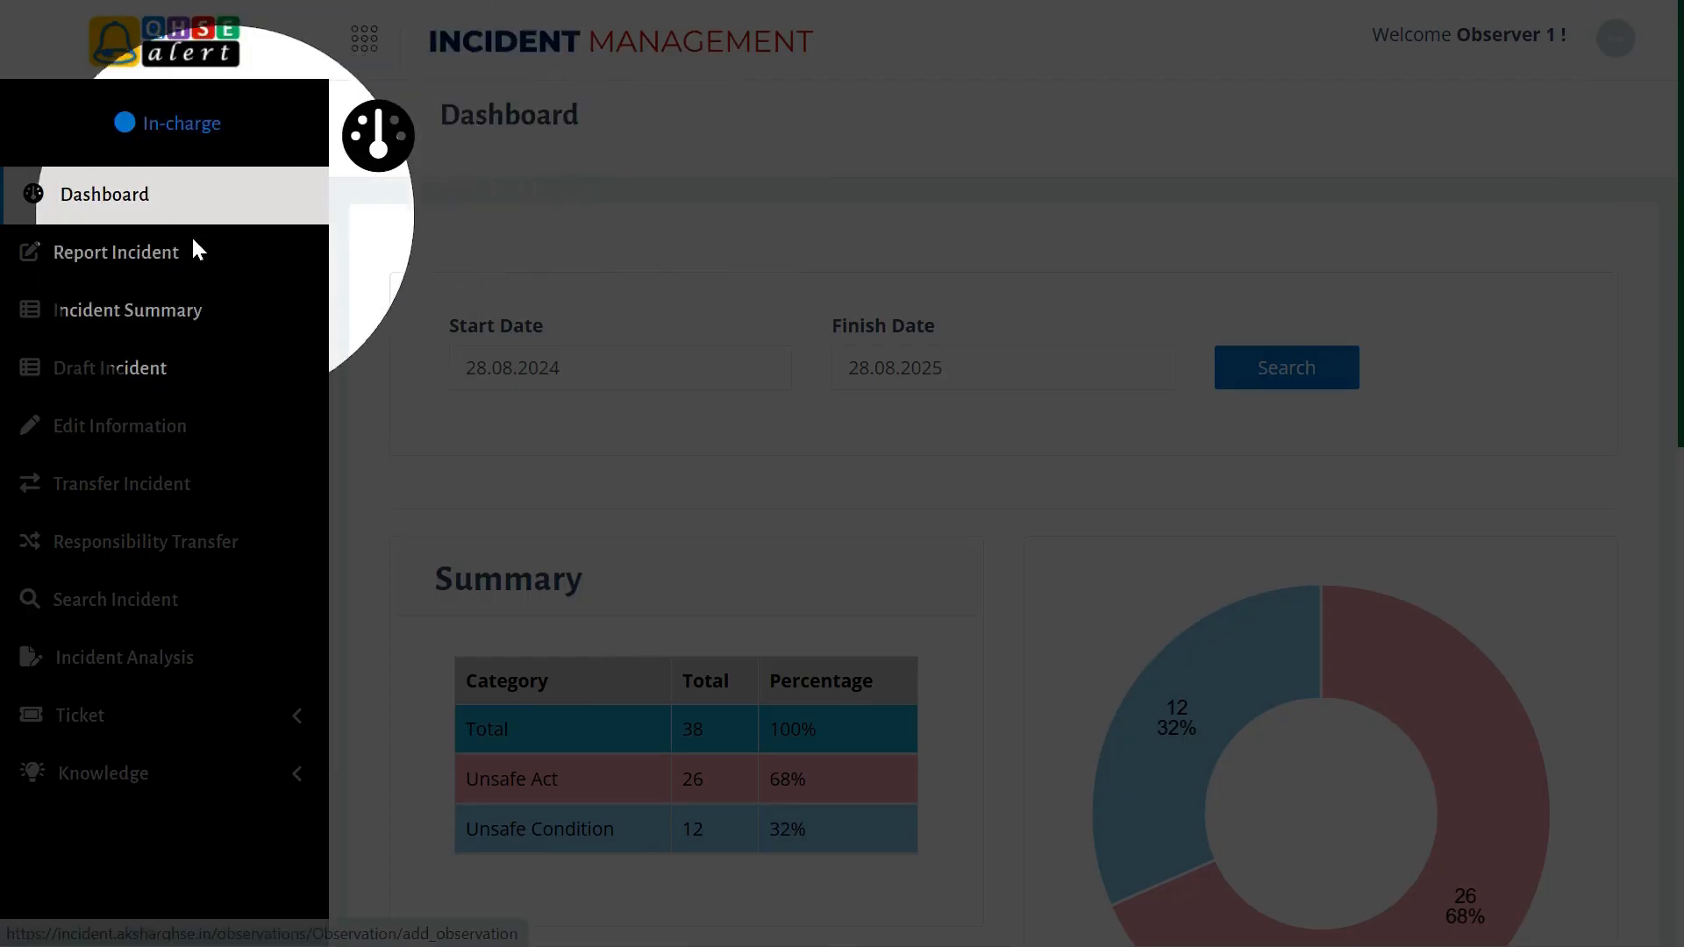
# - Search incidents with start date 01.07.2024 and finish date 30.06.2025 under the Observer 1 account
pyautogui.click(175, 599)
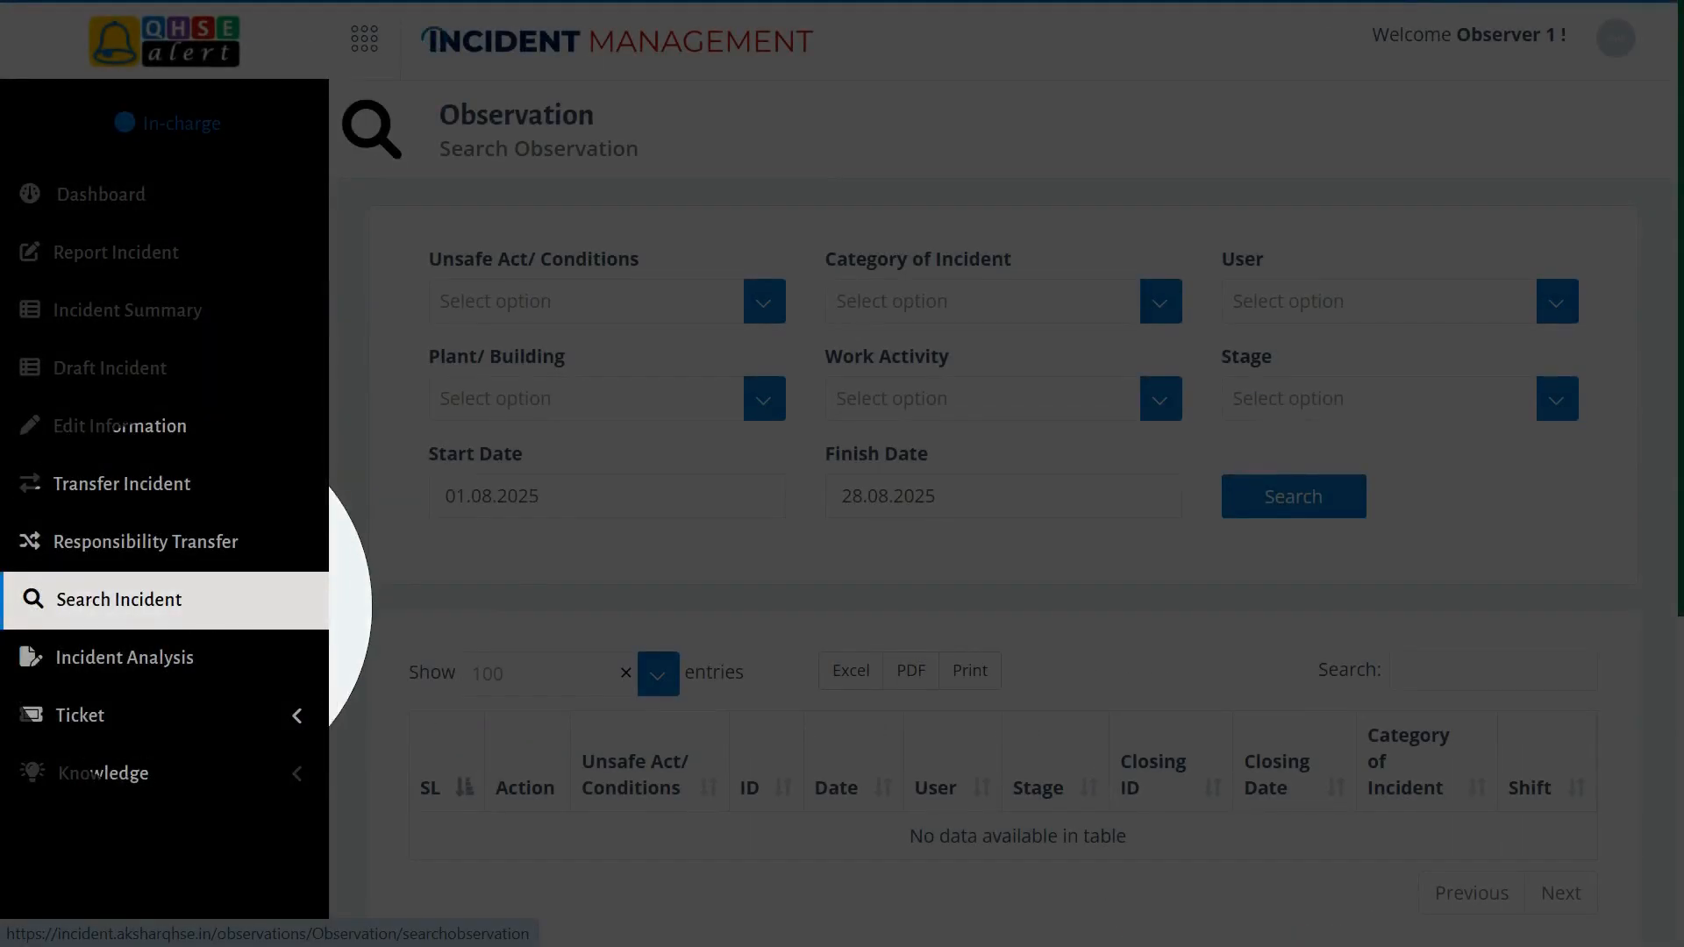
pyautogui.click(562, 497)
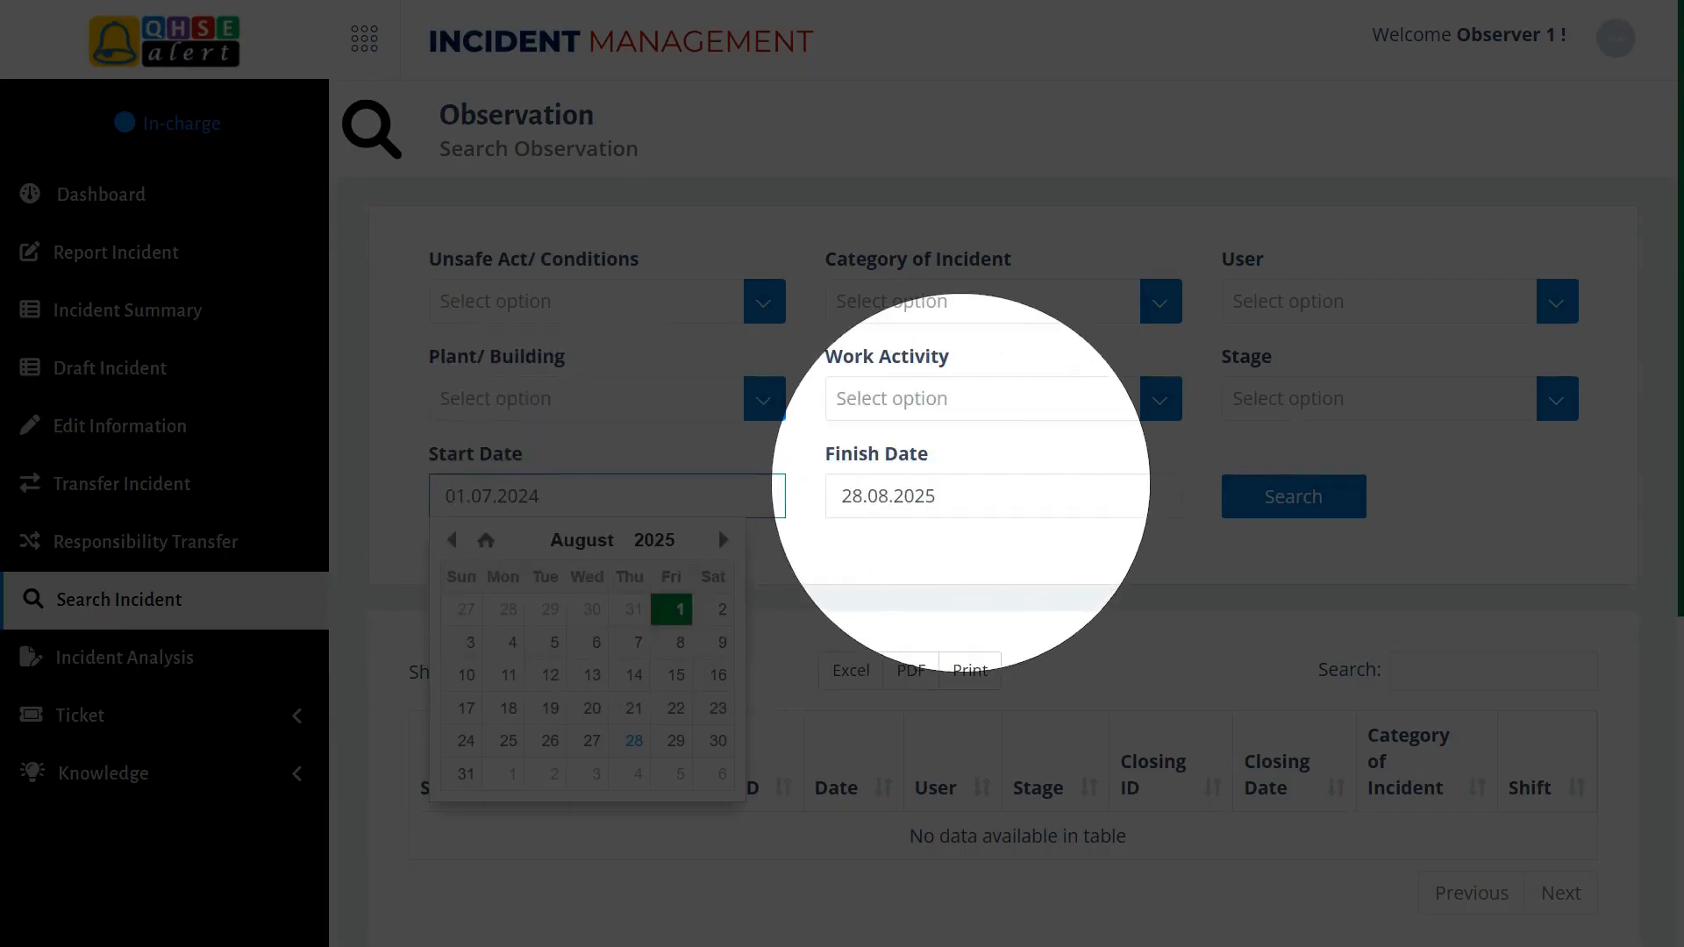
pyautogui.click(965, 485)
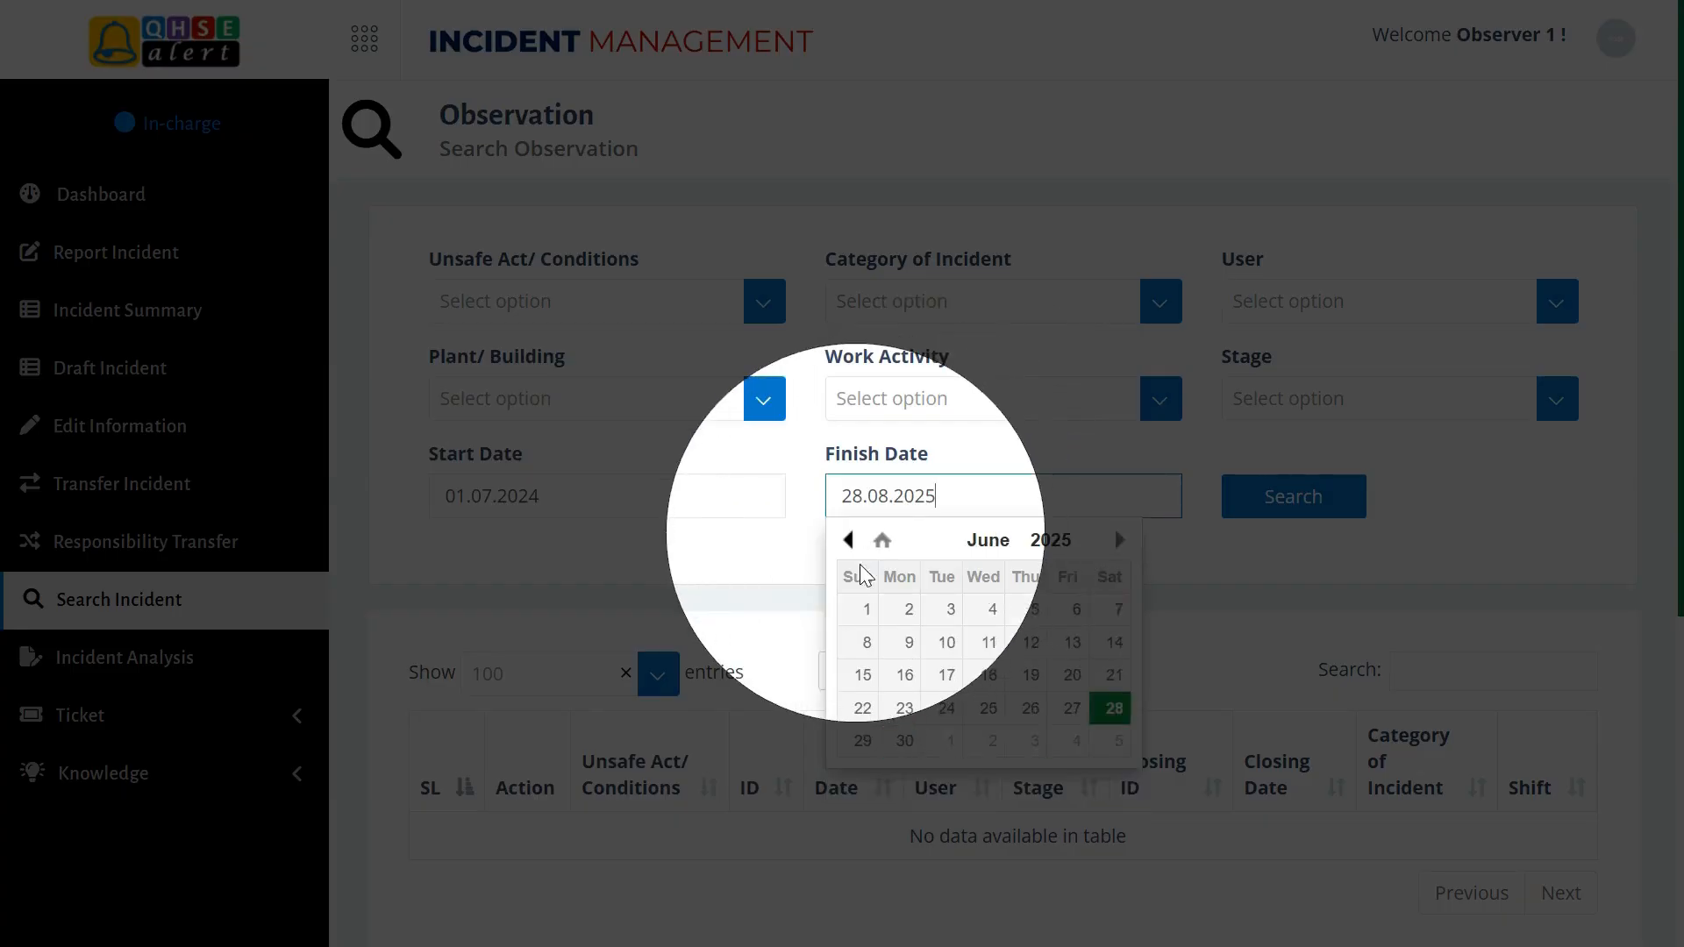
pyautogui.click(904, 741)
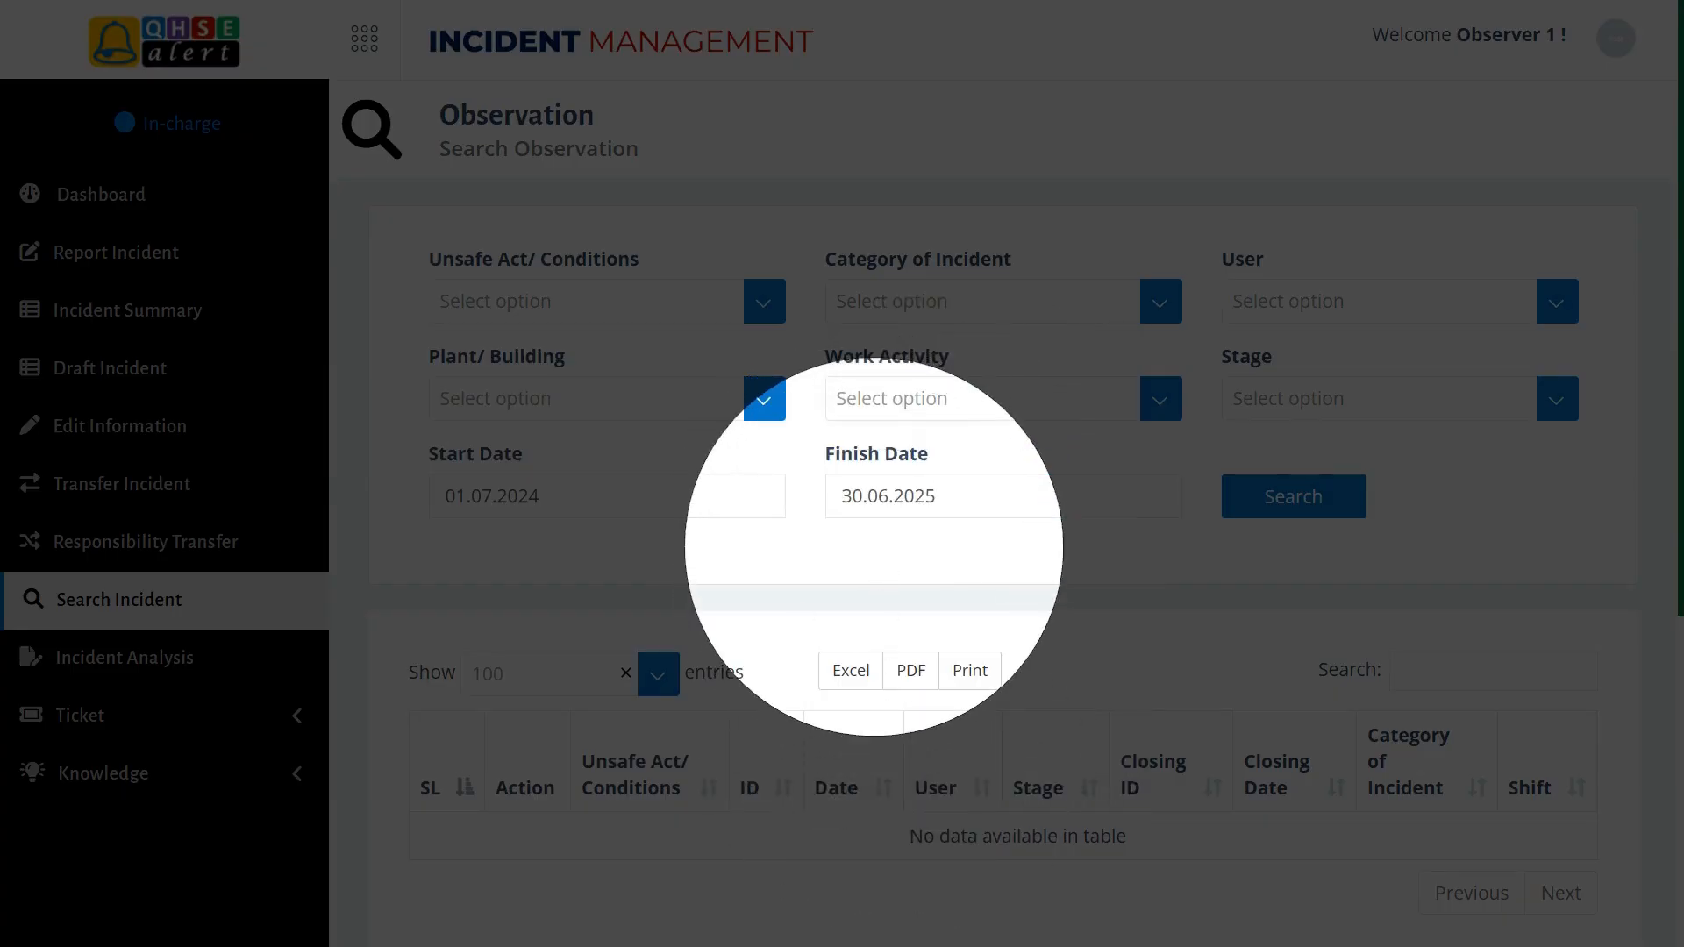
pyautogui.click(1294, 496)
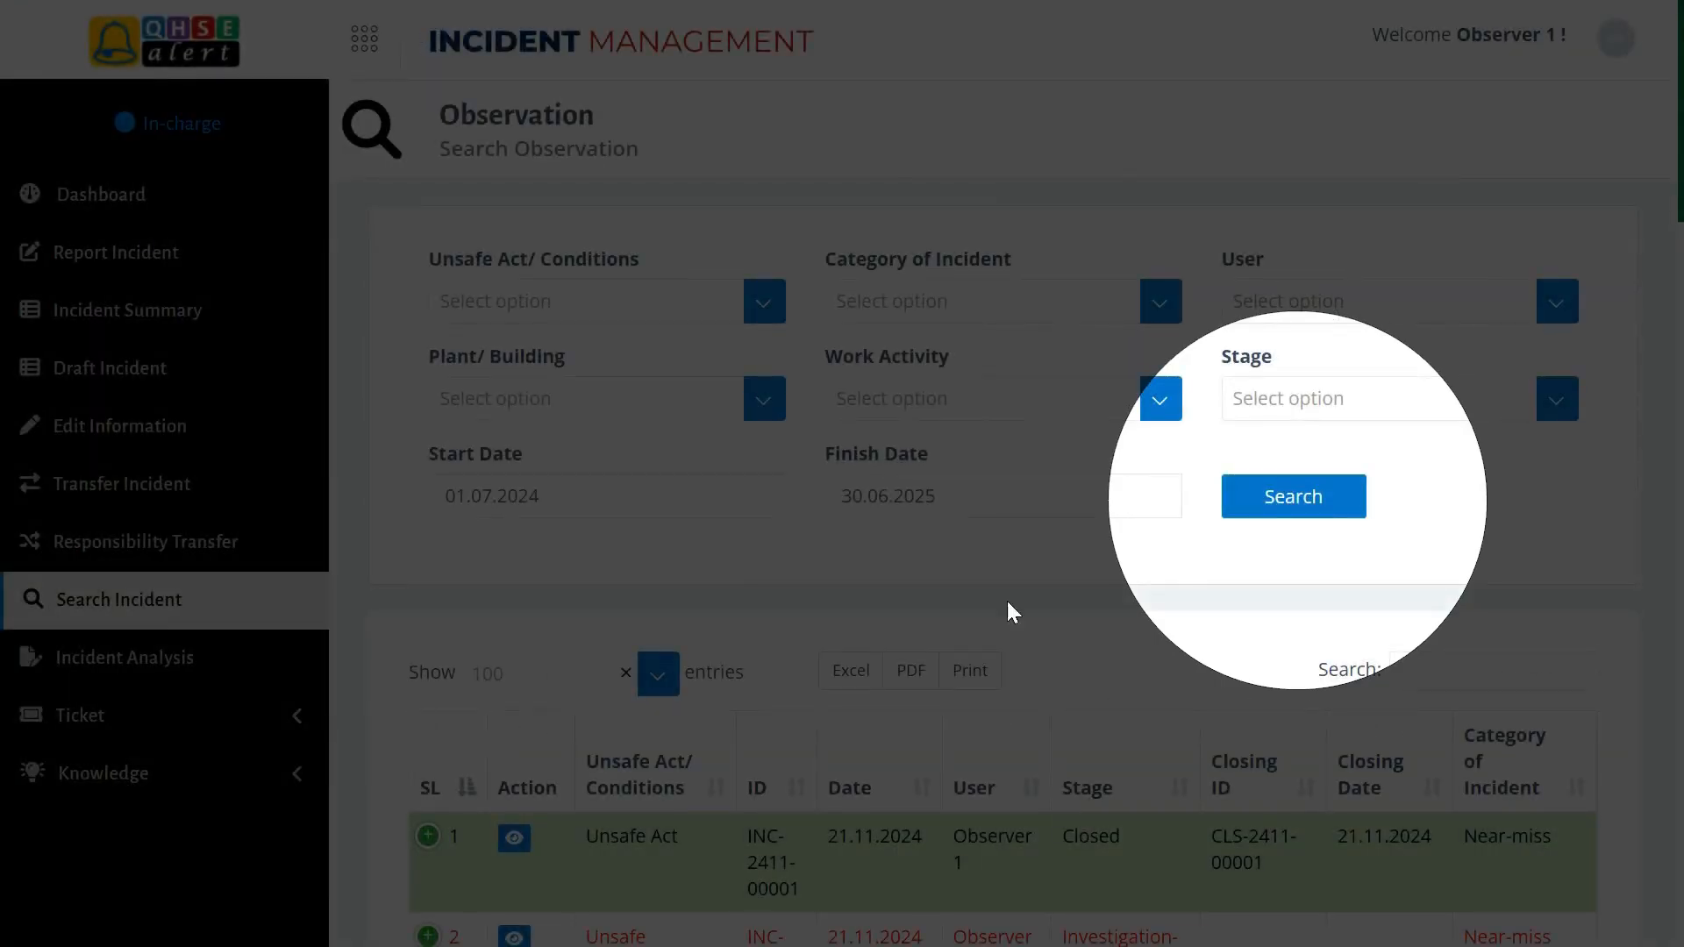
# - Examine the full list of matching incidents, checking the number of entries, their dates, users and stages
pyautogui.scroll(-3, 549, 713)
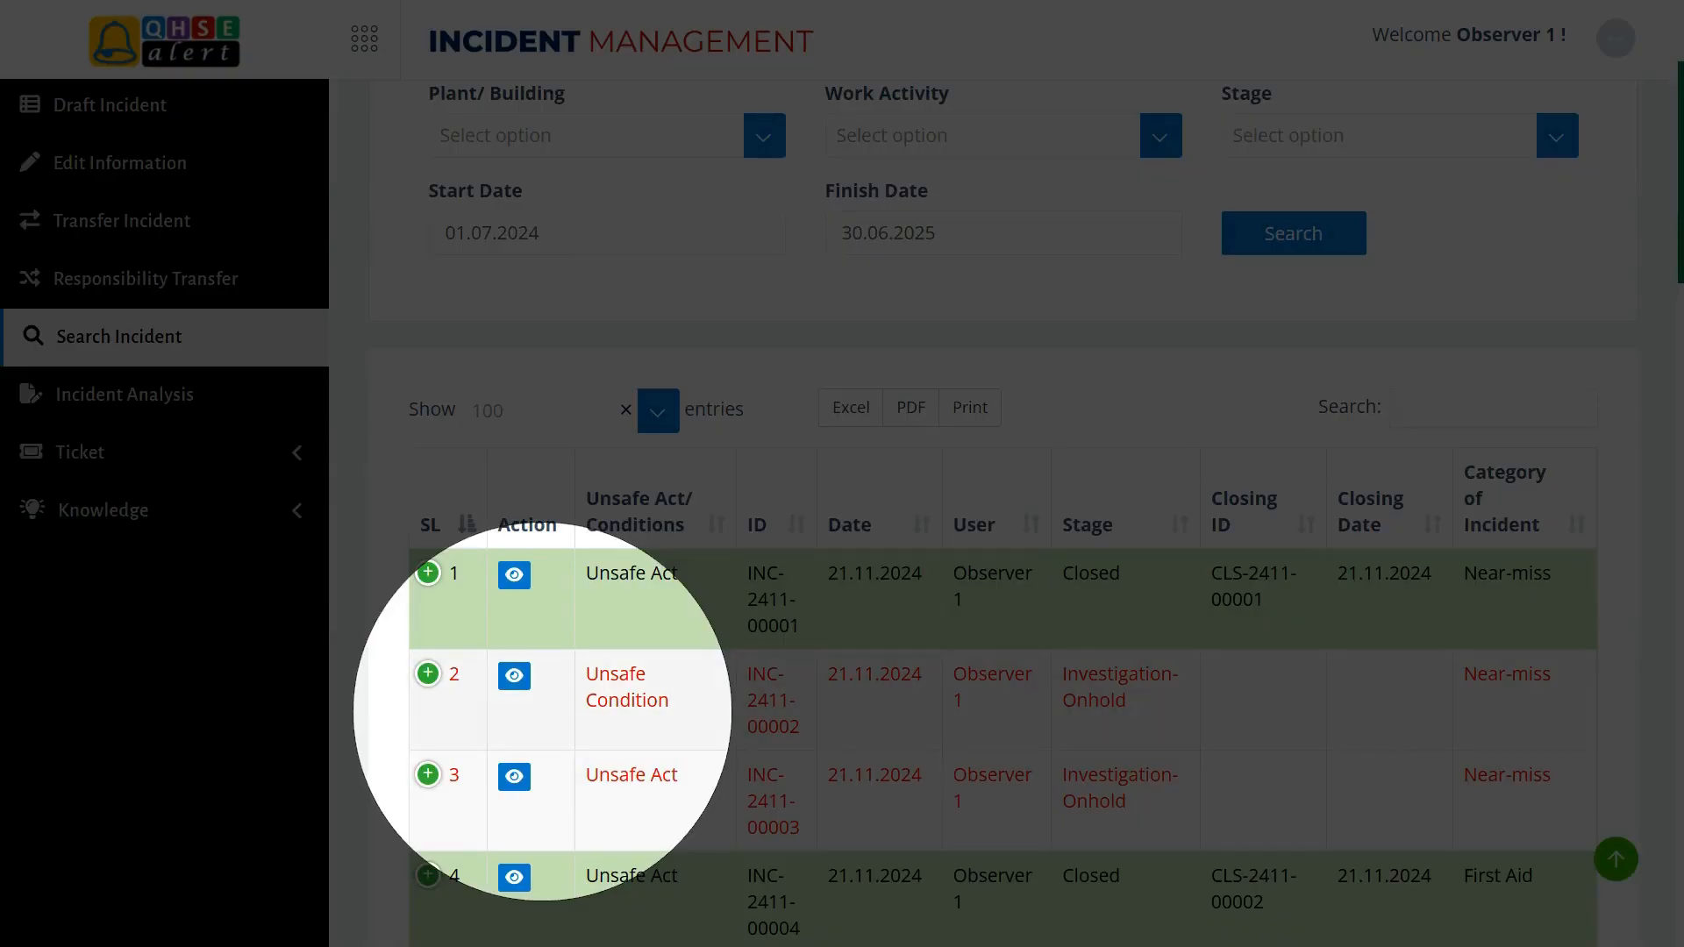
pyautogui.scroll(-20, 999, 513)
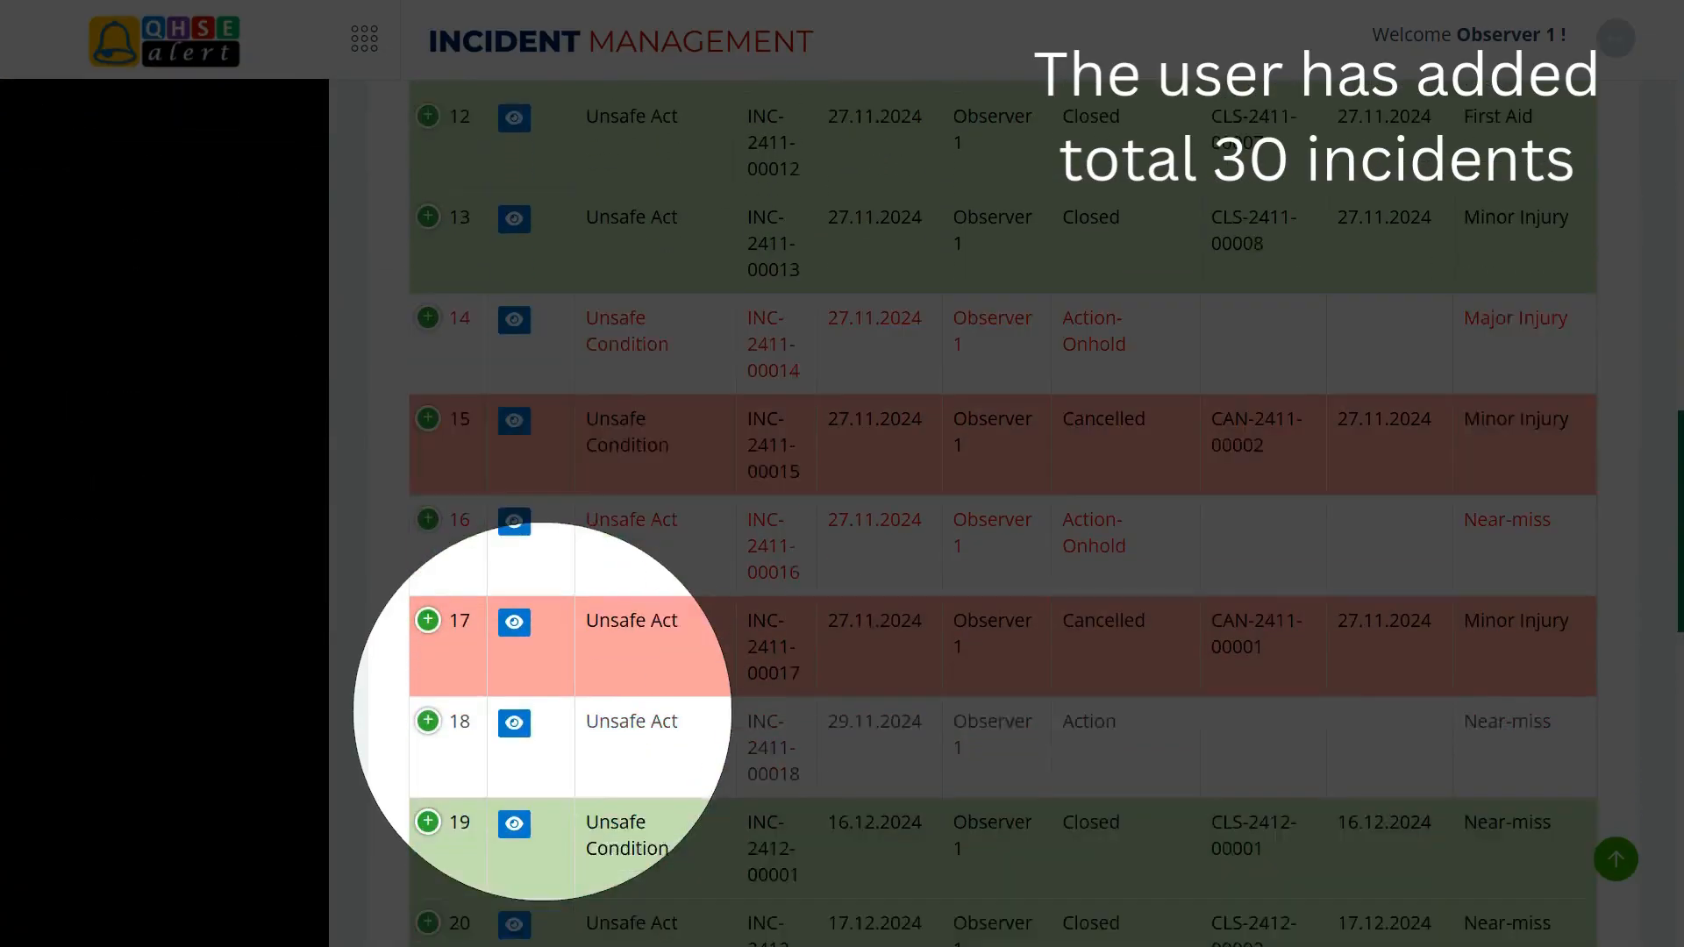
pyautogui.scroll(-8, 542, 712)
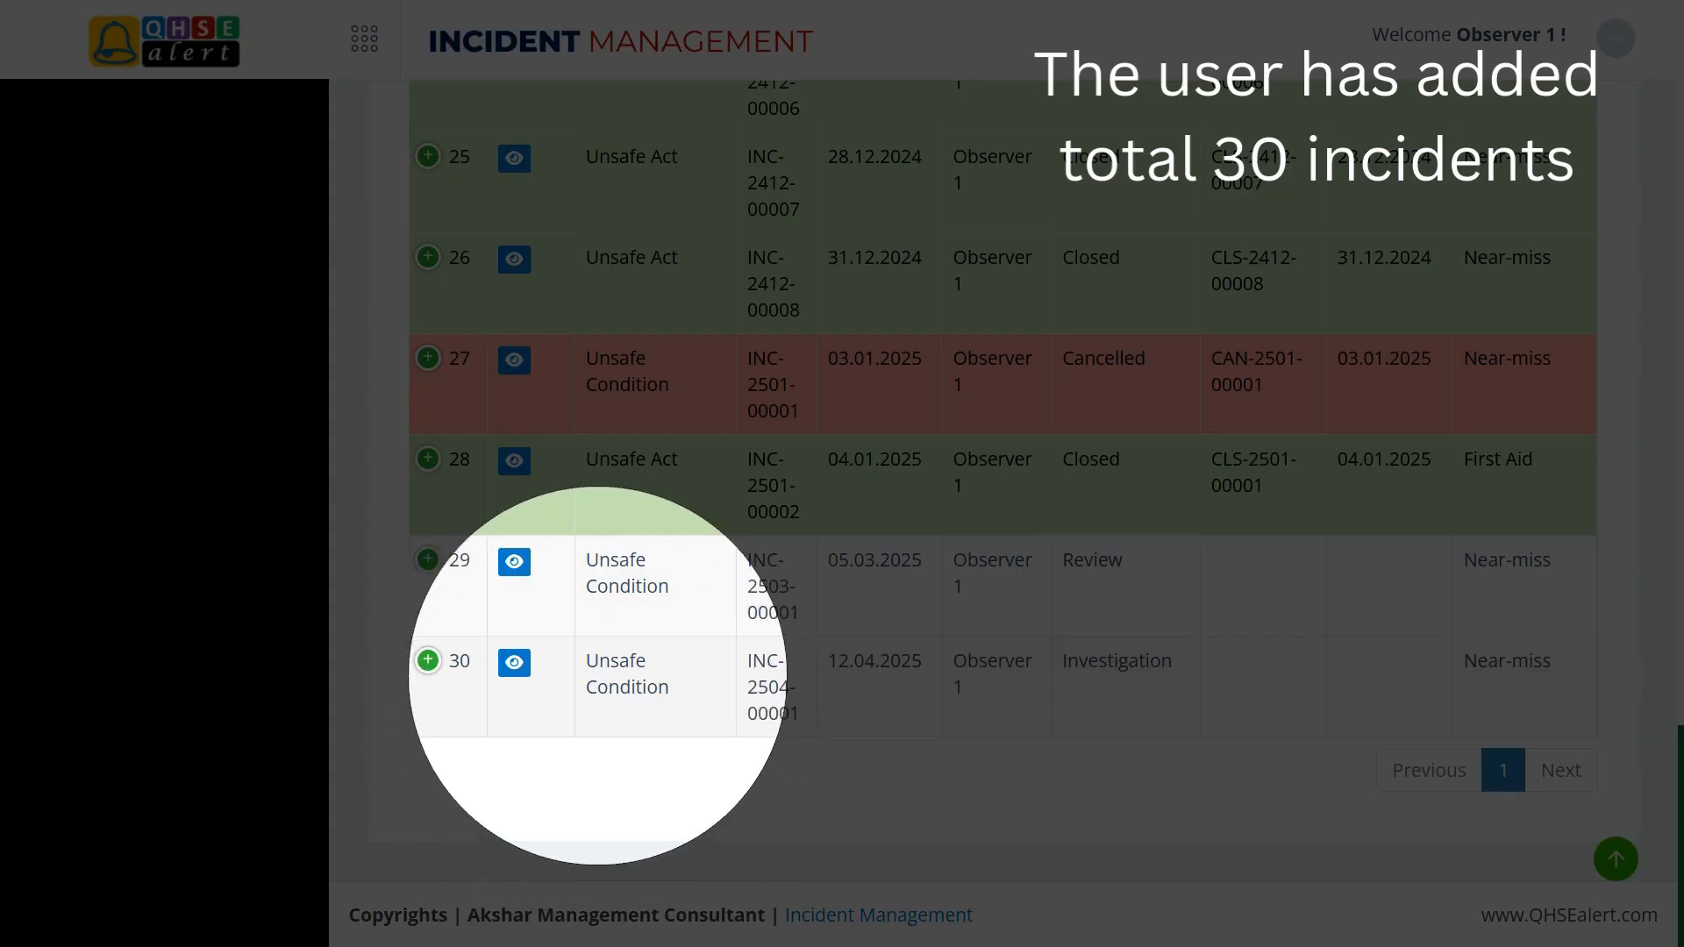
pyautogui.scroll(3, 601, 614)
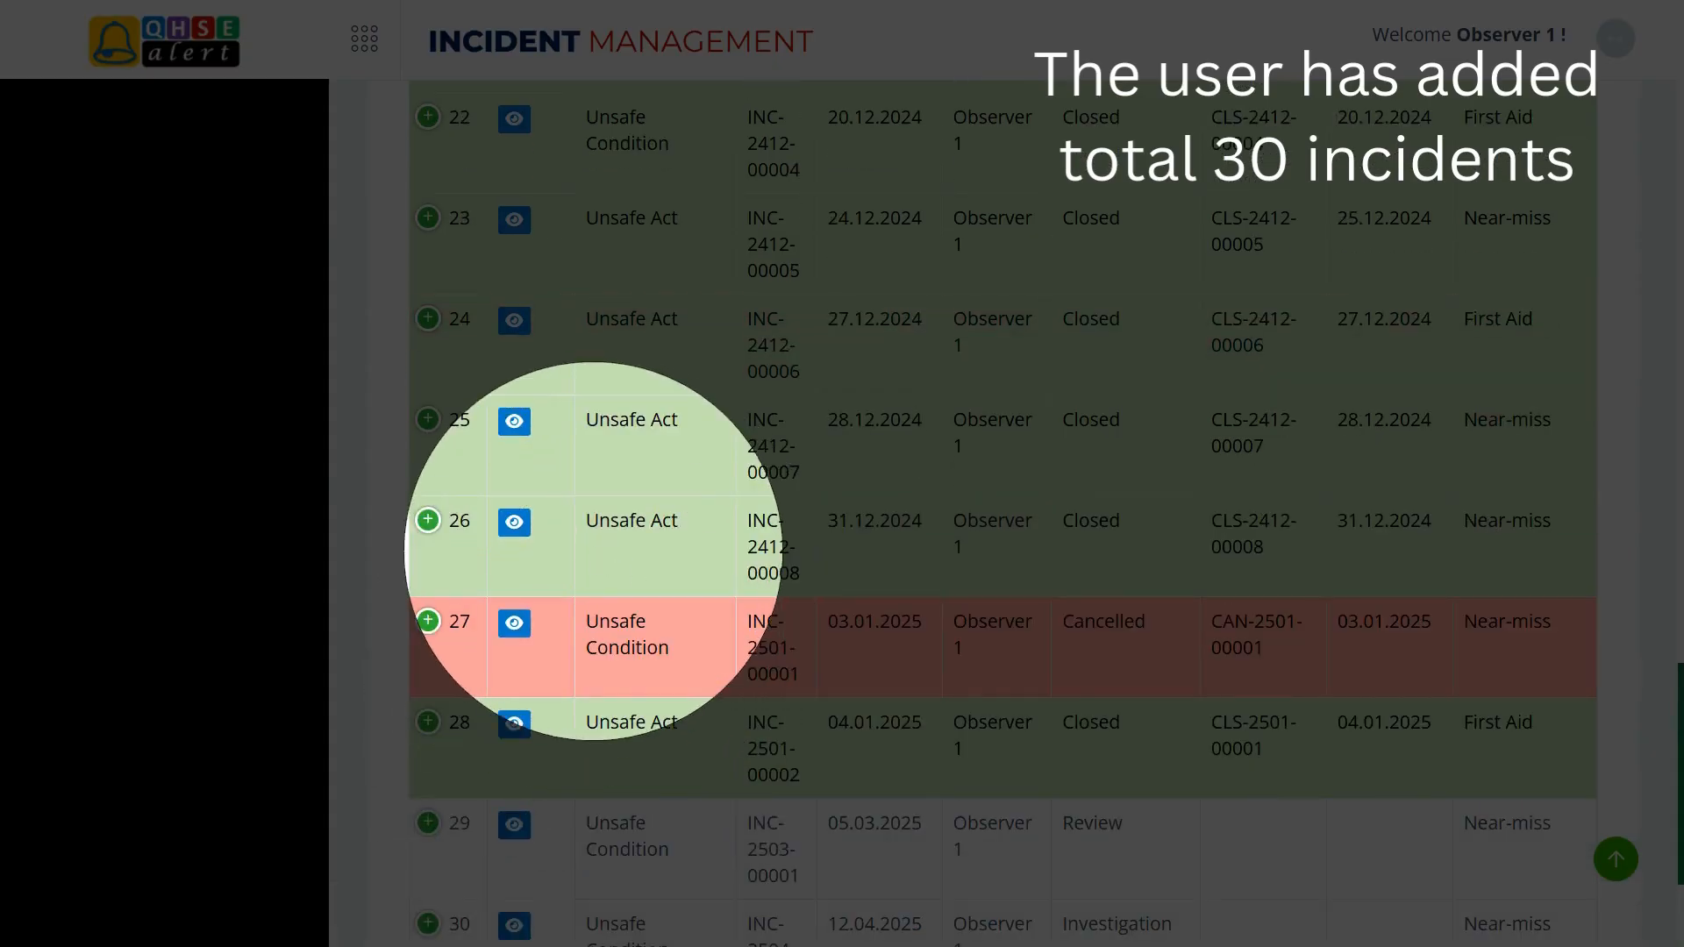
pyautogui.scroll(3, 605, 551)
pyautogui.scroll(3, 605, 526)
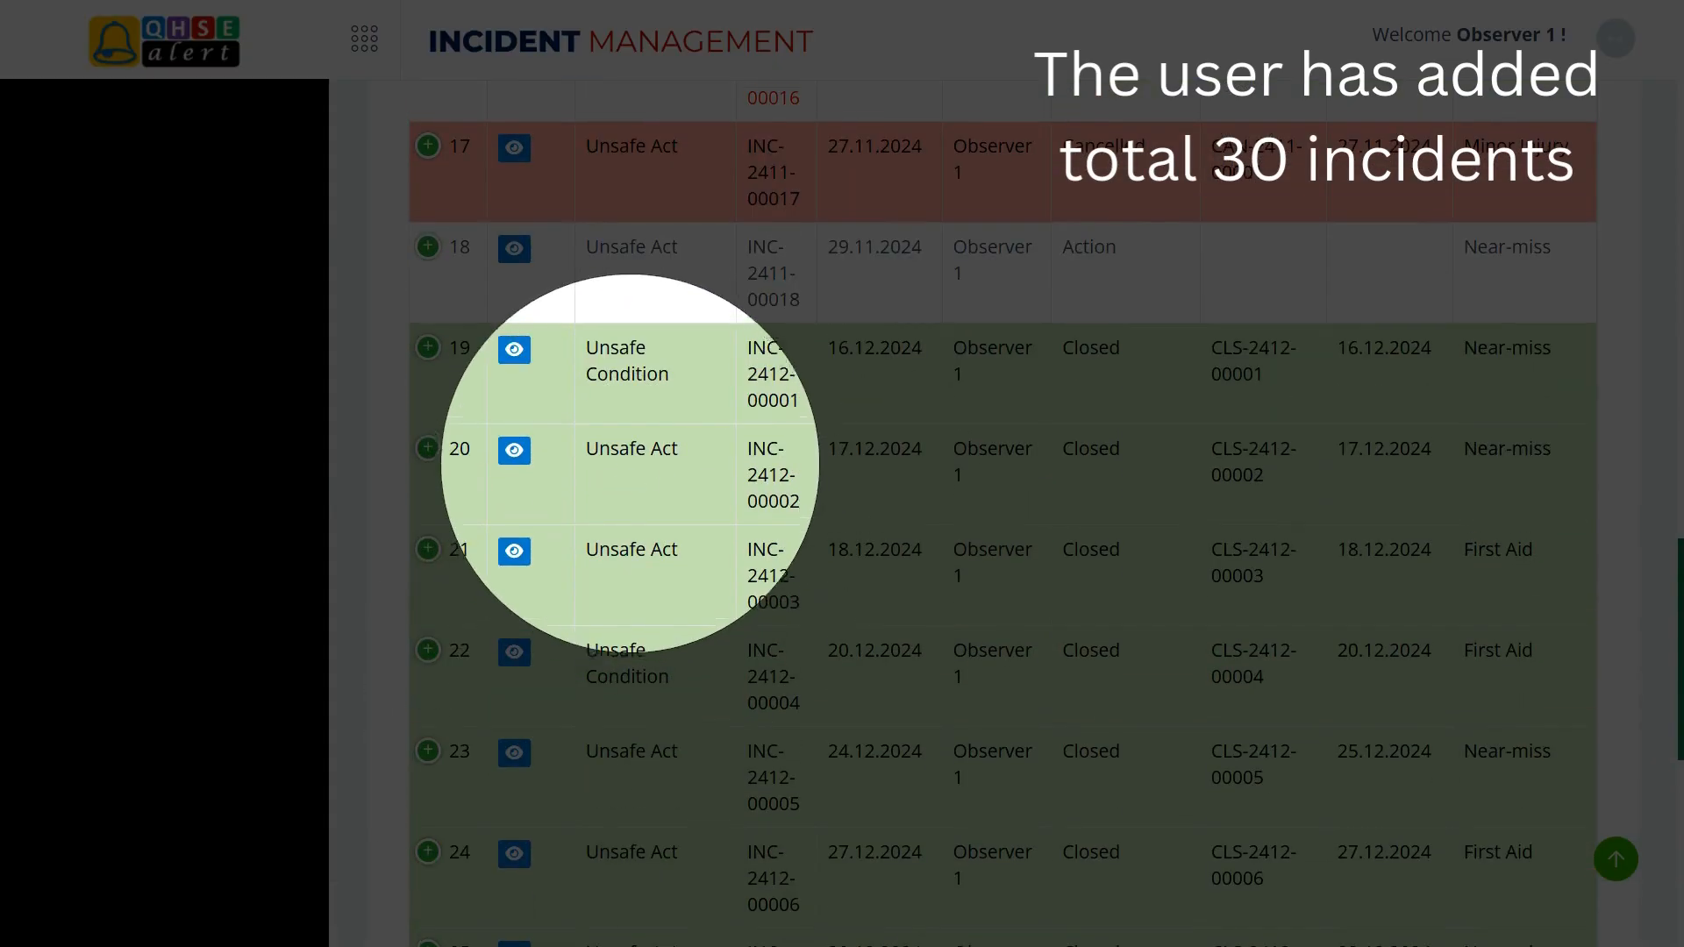
pyautogui.scroll(5, 632, 473)
pyautogui.scroll(3, 613, 474)
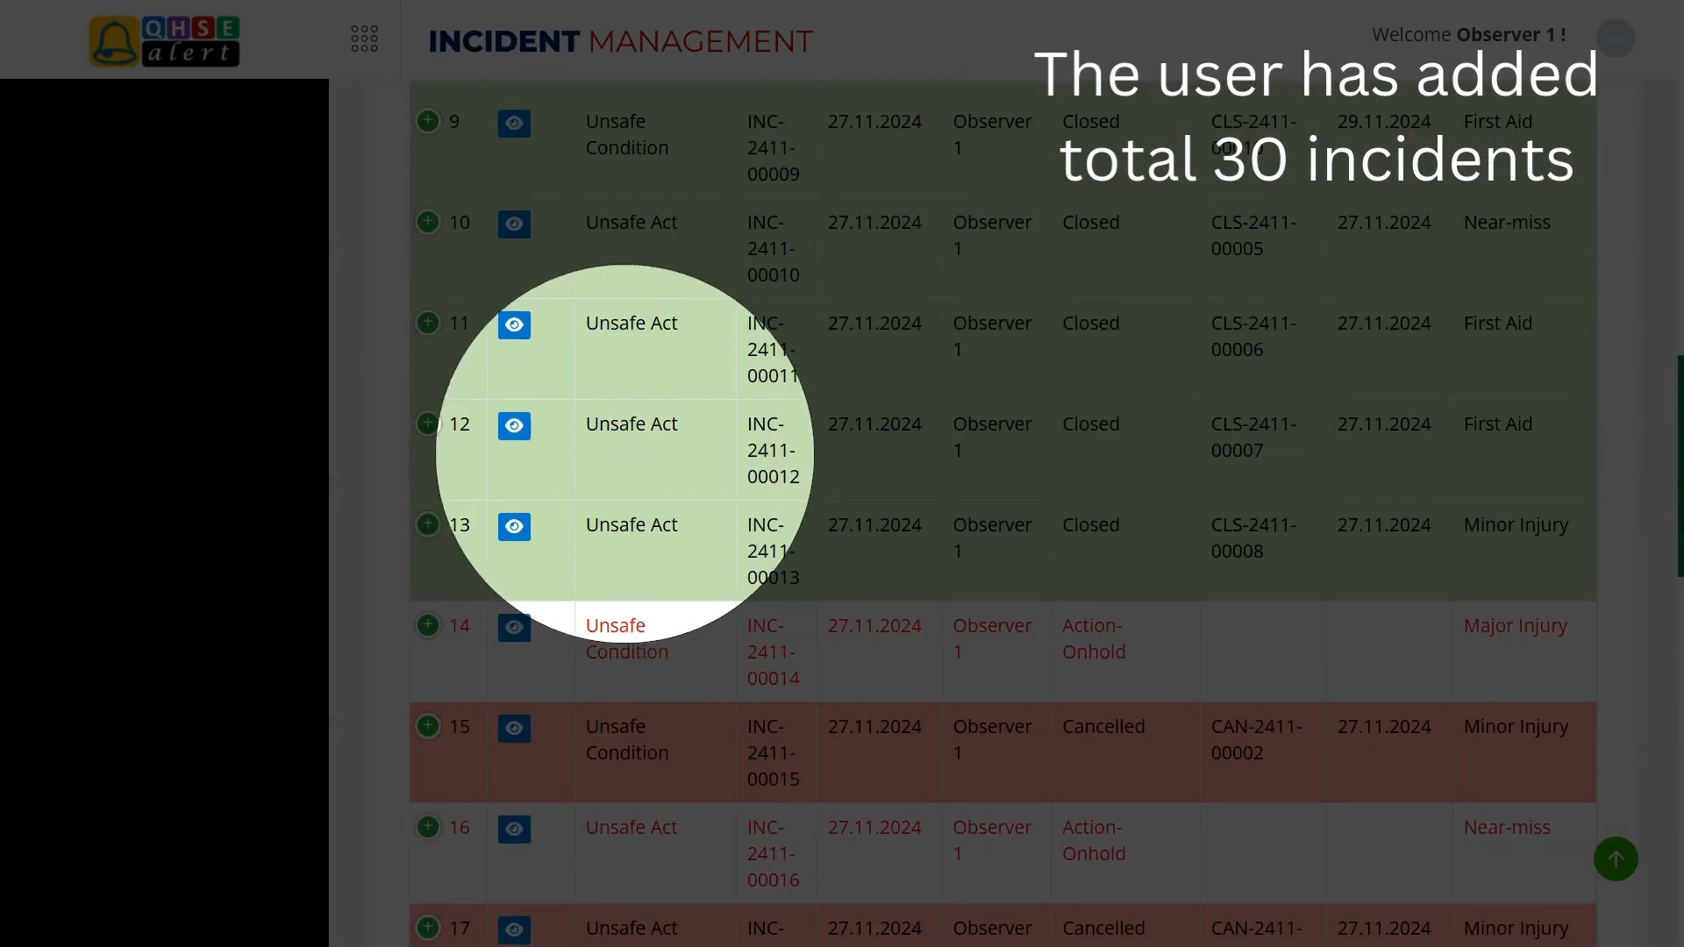
pyautogui.scroll(8, 625, 453)
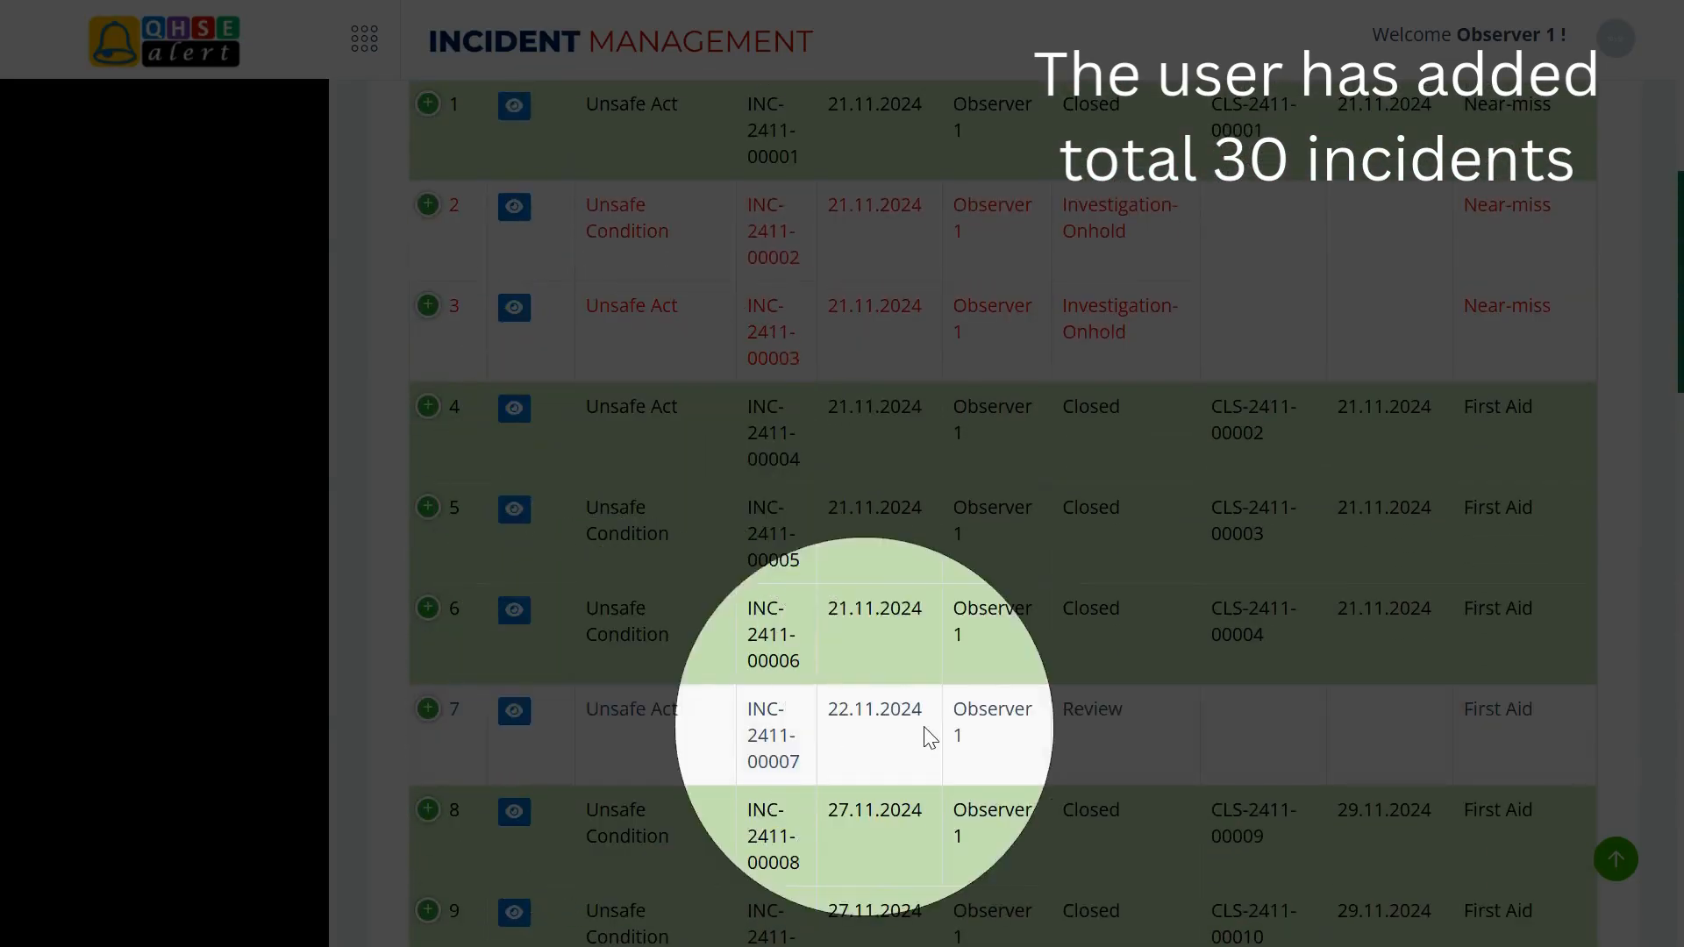
pyautogui.scroll(1, 1081, 345)
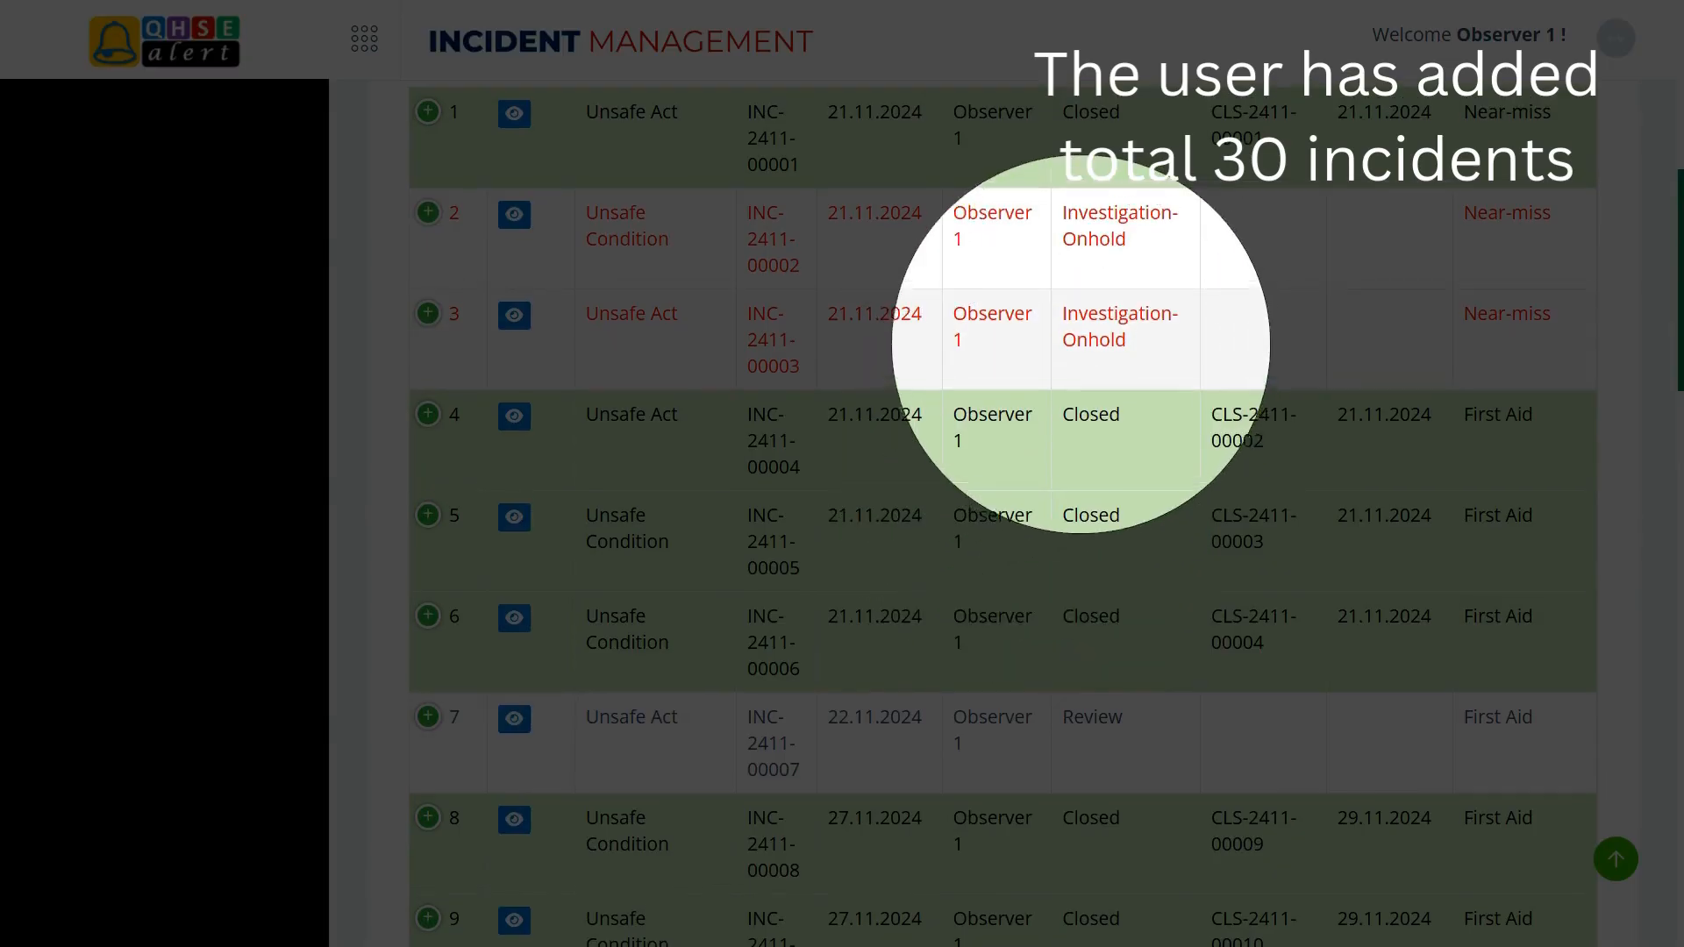
pyautogui.scroll(8, 1080, 345)
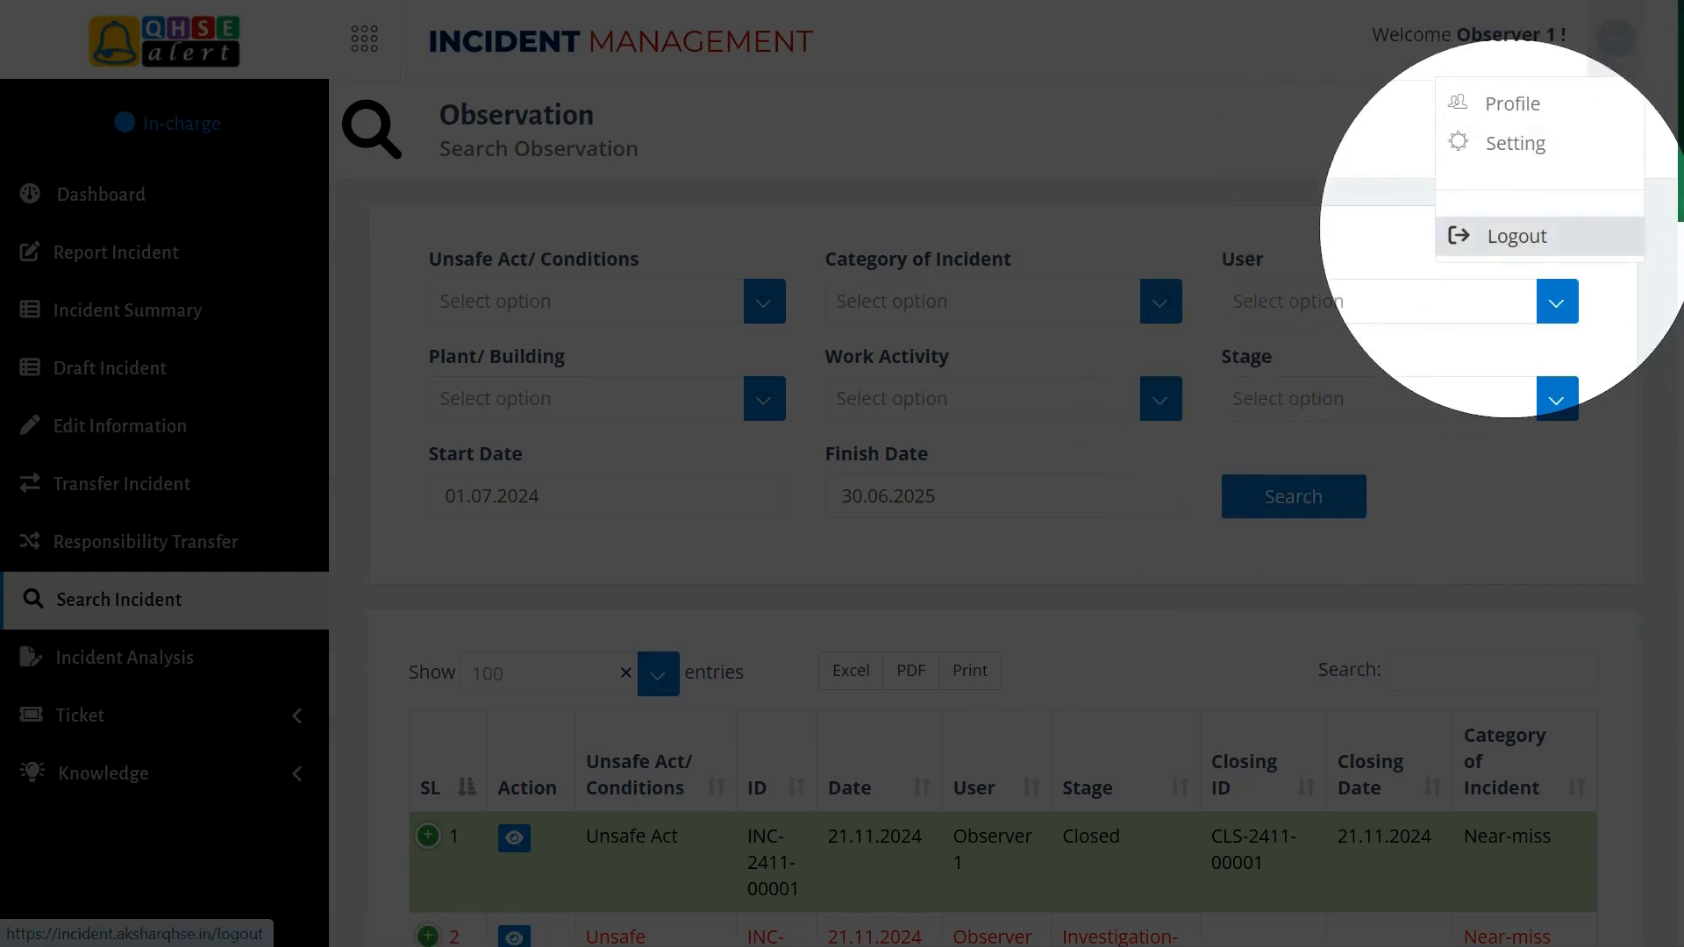
# - Log out of the Observer 1 account and sign in with the Observer 2 account at the Vadodara, IN site
pyautogui.click(1517, 236)
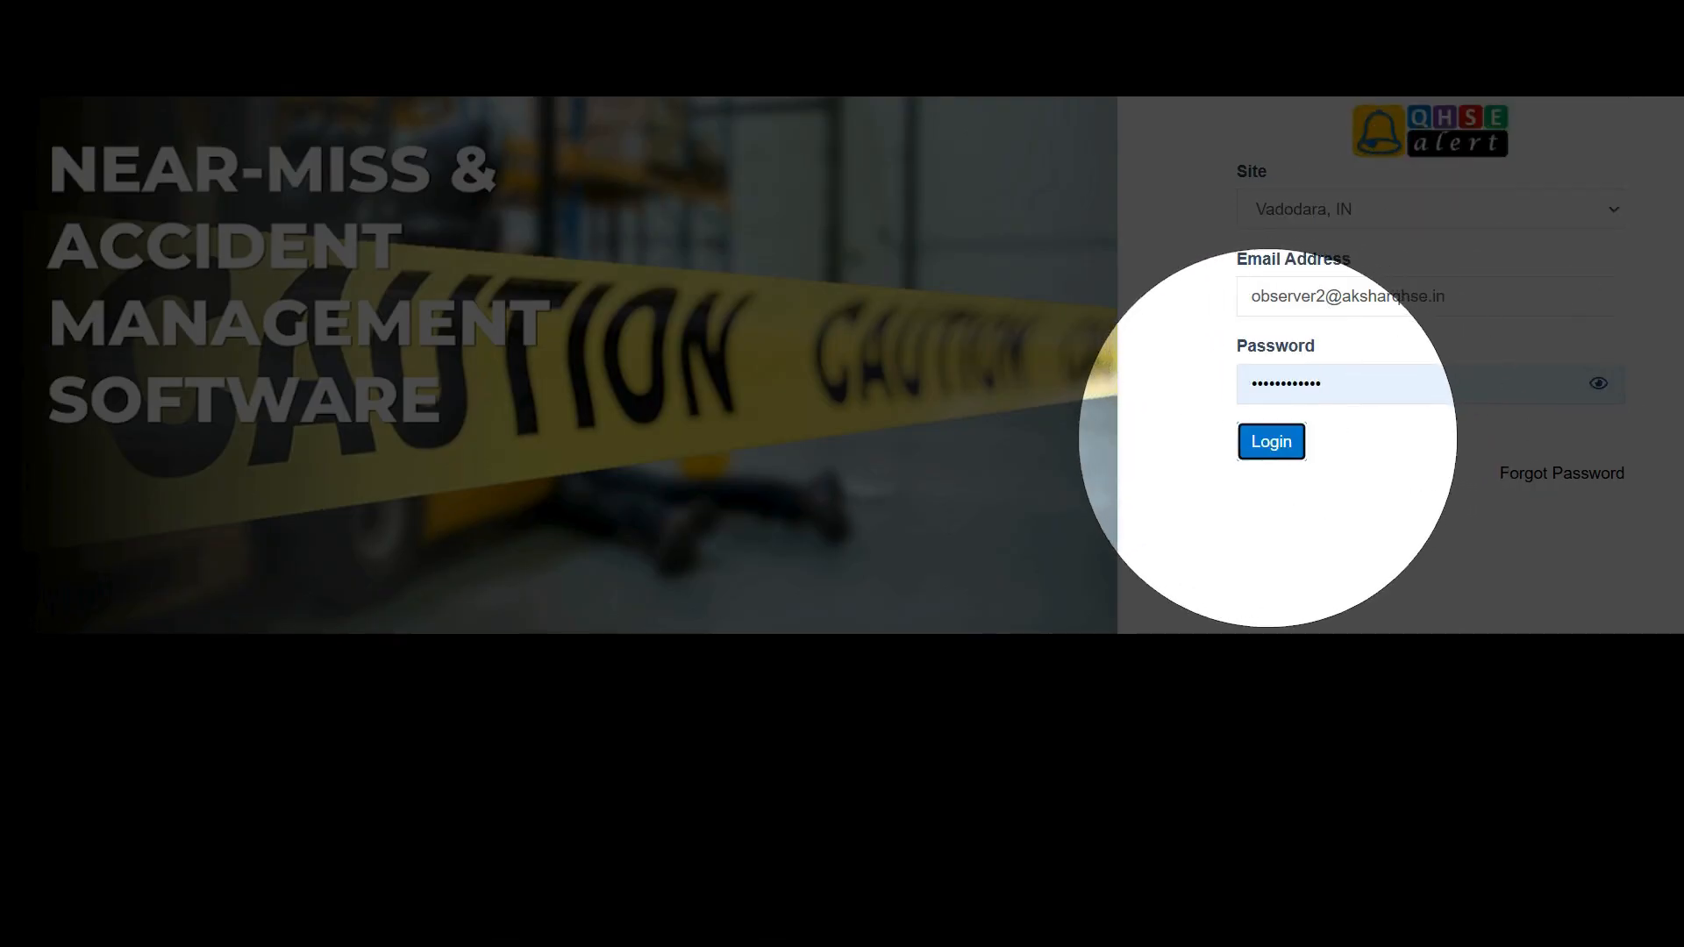
pyautogui.press('Return')
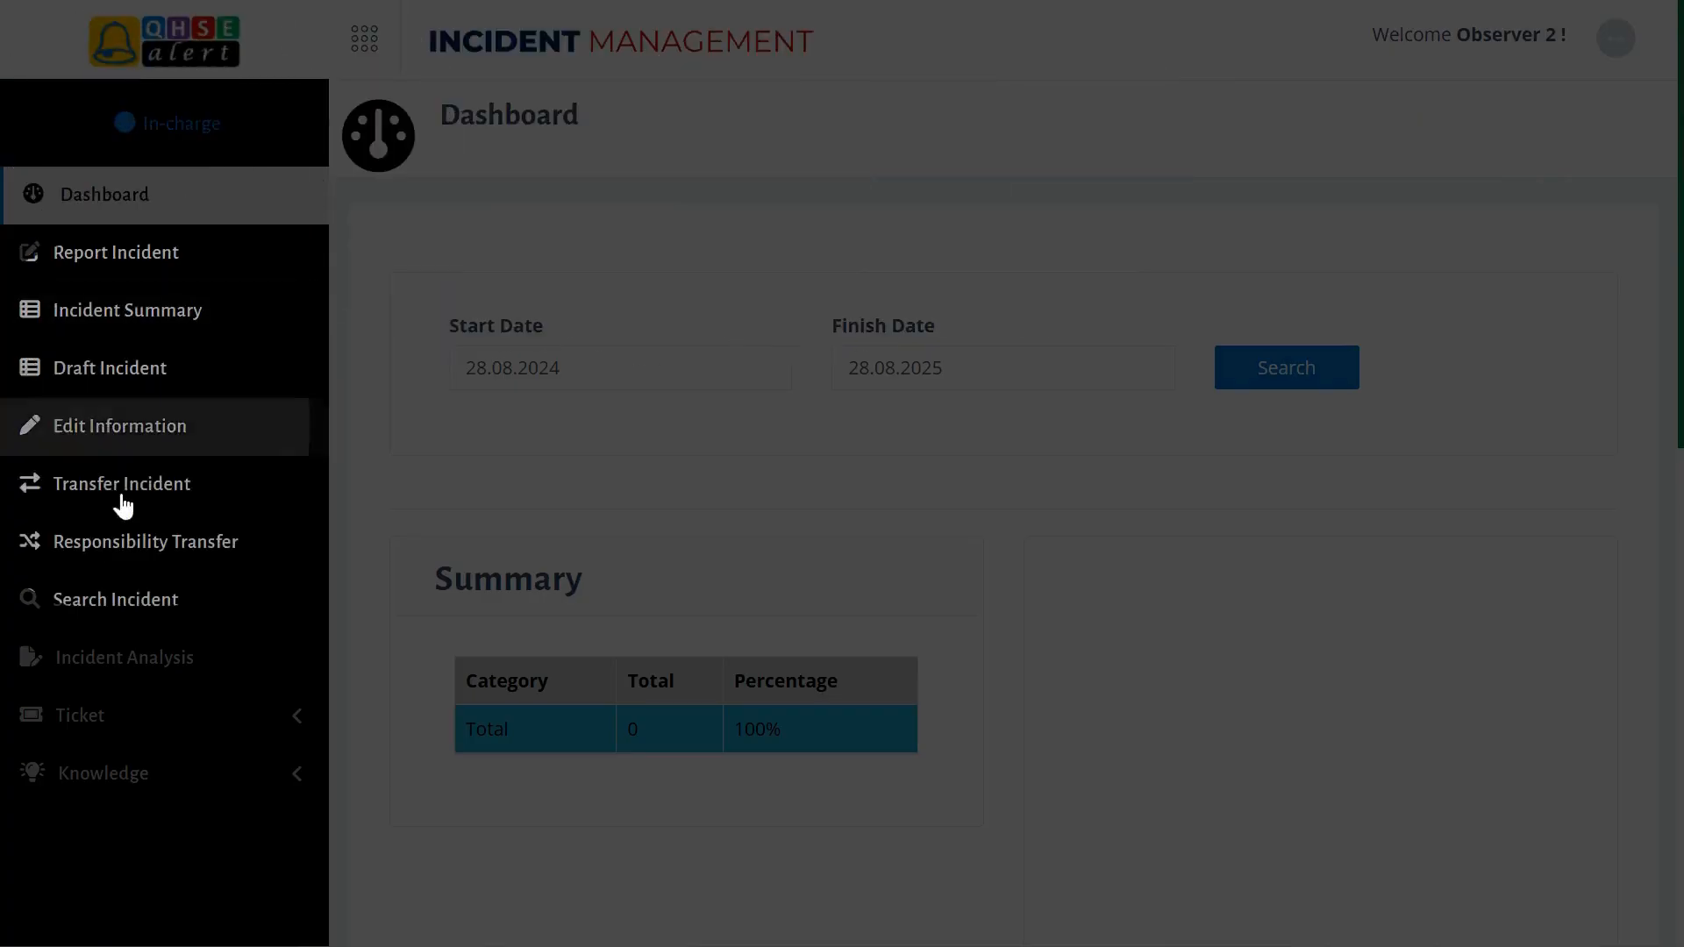
# - Open the incident search for Observer 2 and set its period from 01.07.2024 to 30.06.2025
pyautogui.click(135, 597)
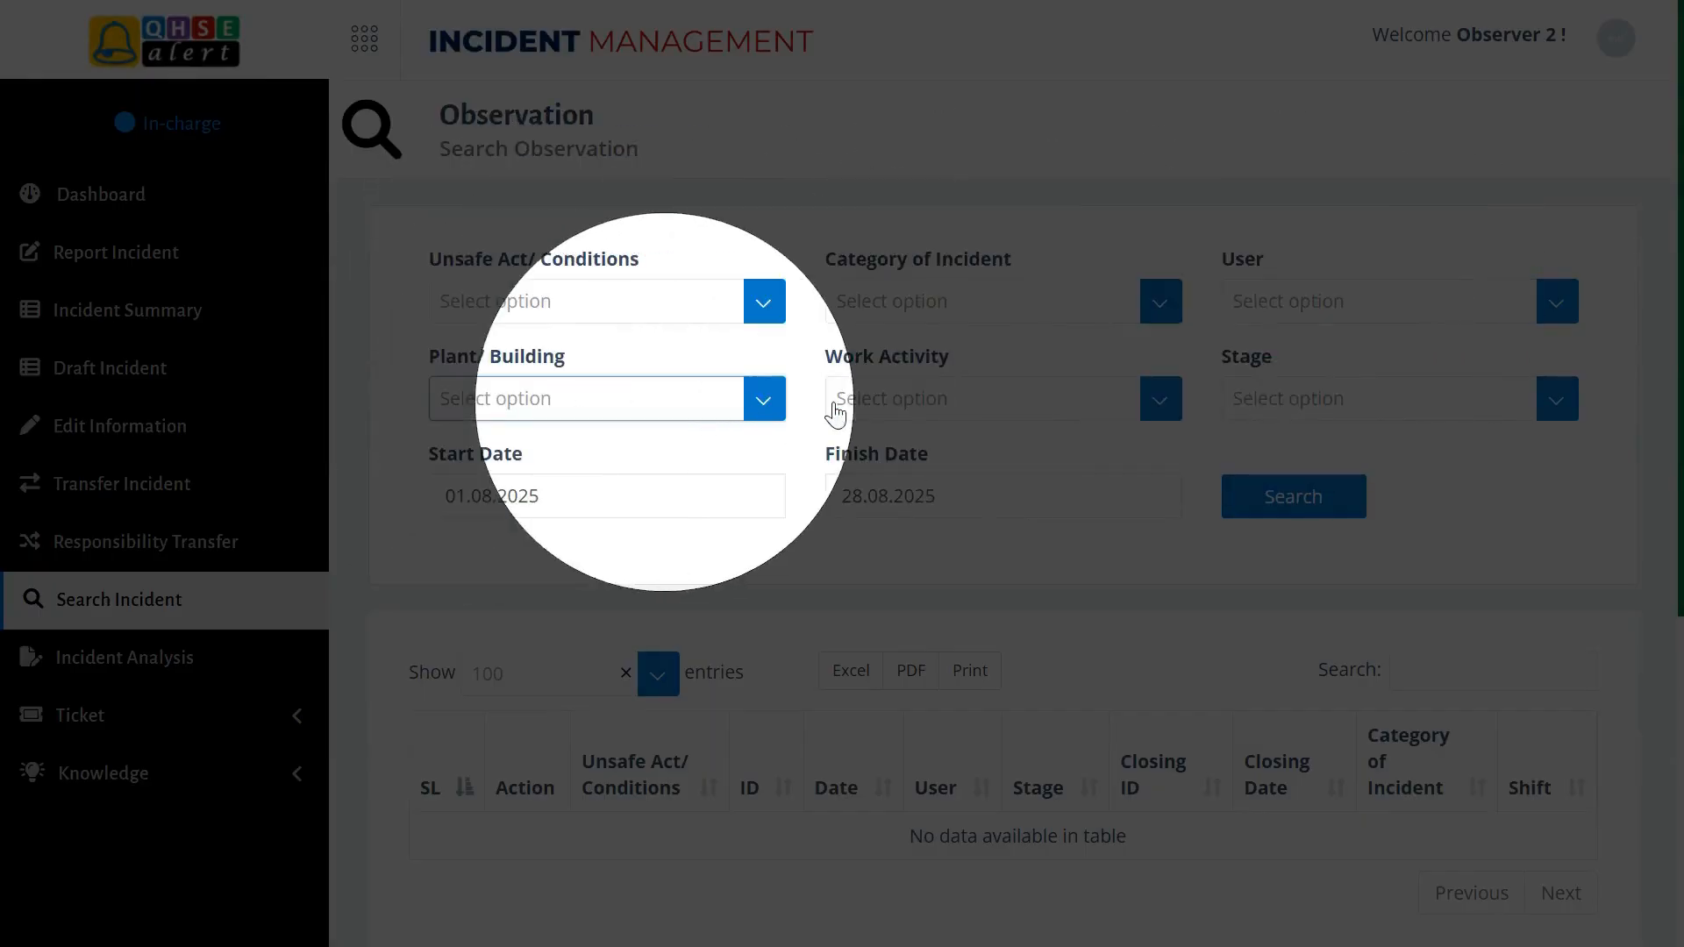
pyautogui.click(631, 491)
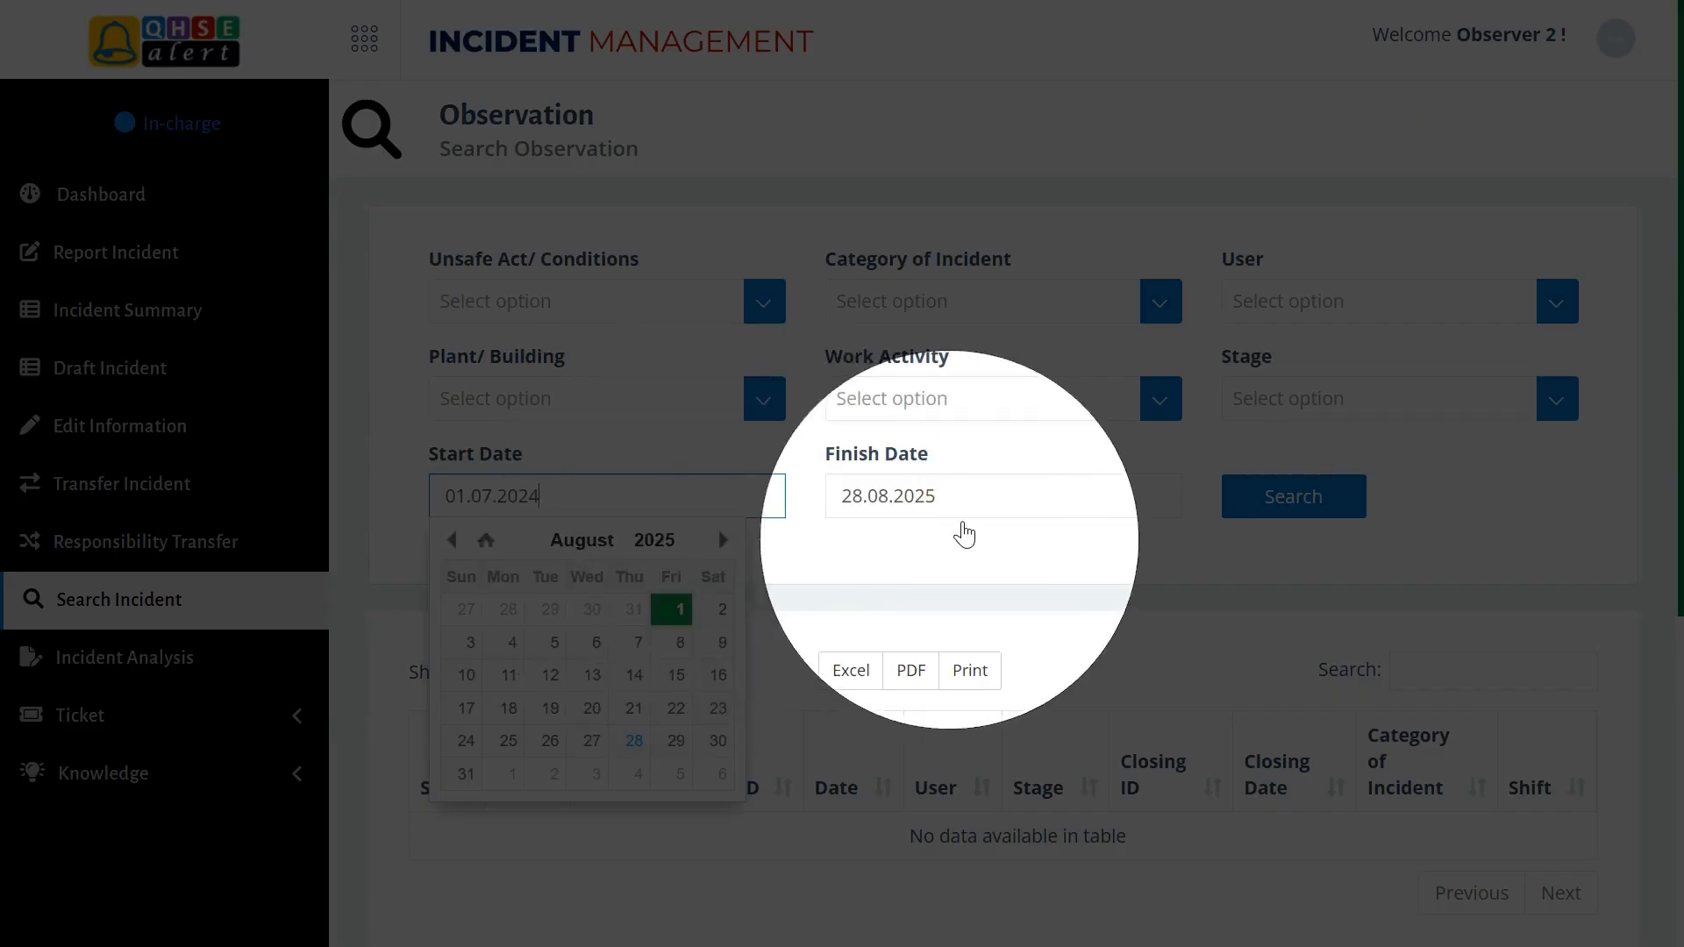
pyautogui.click(960, 500)
pyautogui.click(848, 540)
pyautogui.click(848, 539)
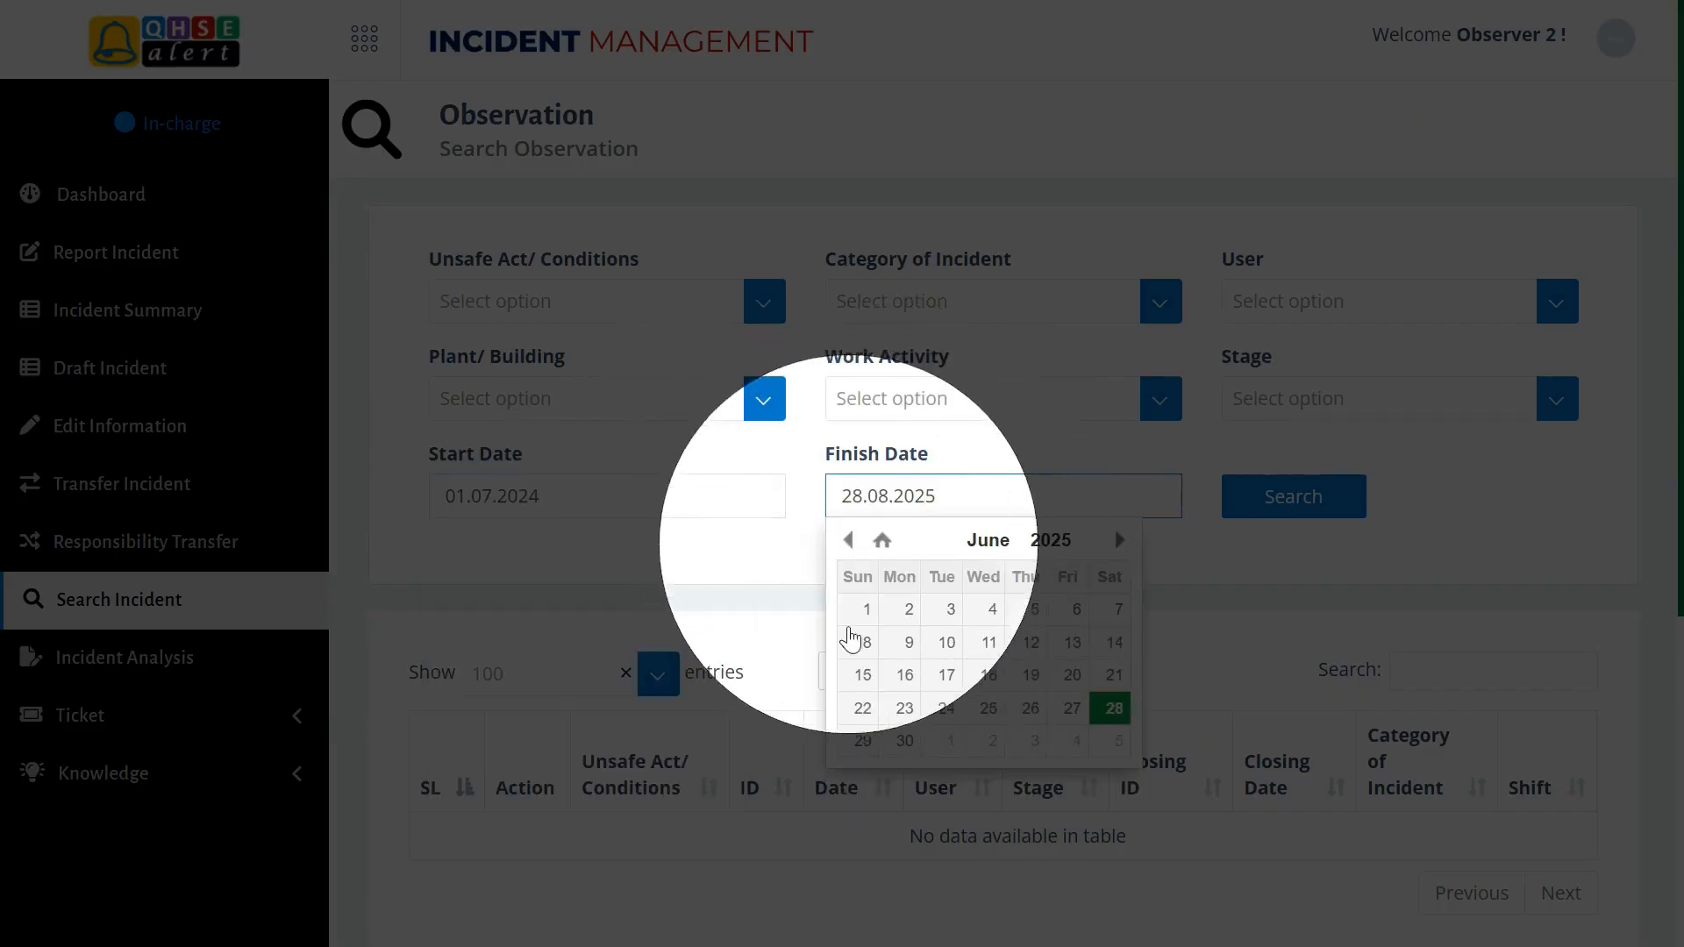
pyautogui.click(904, 740)
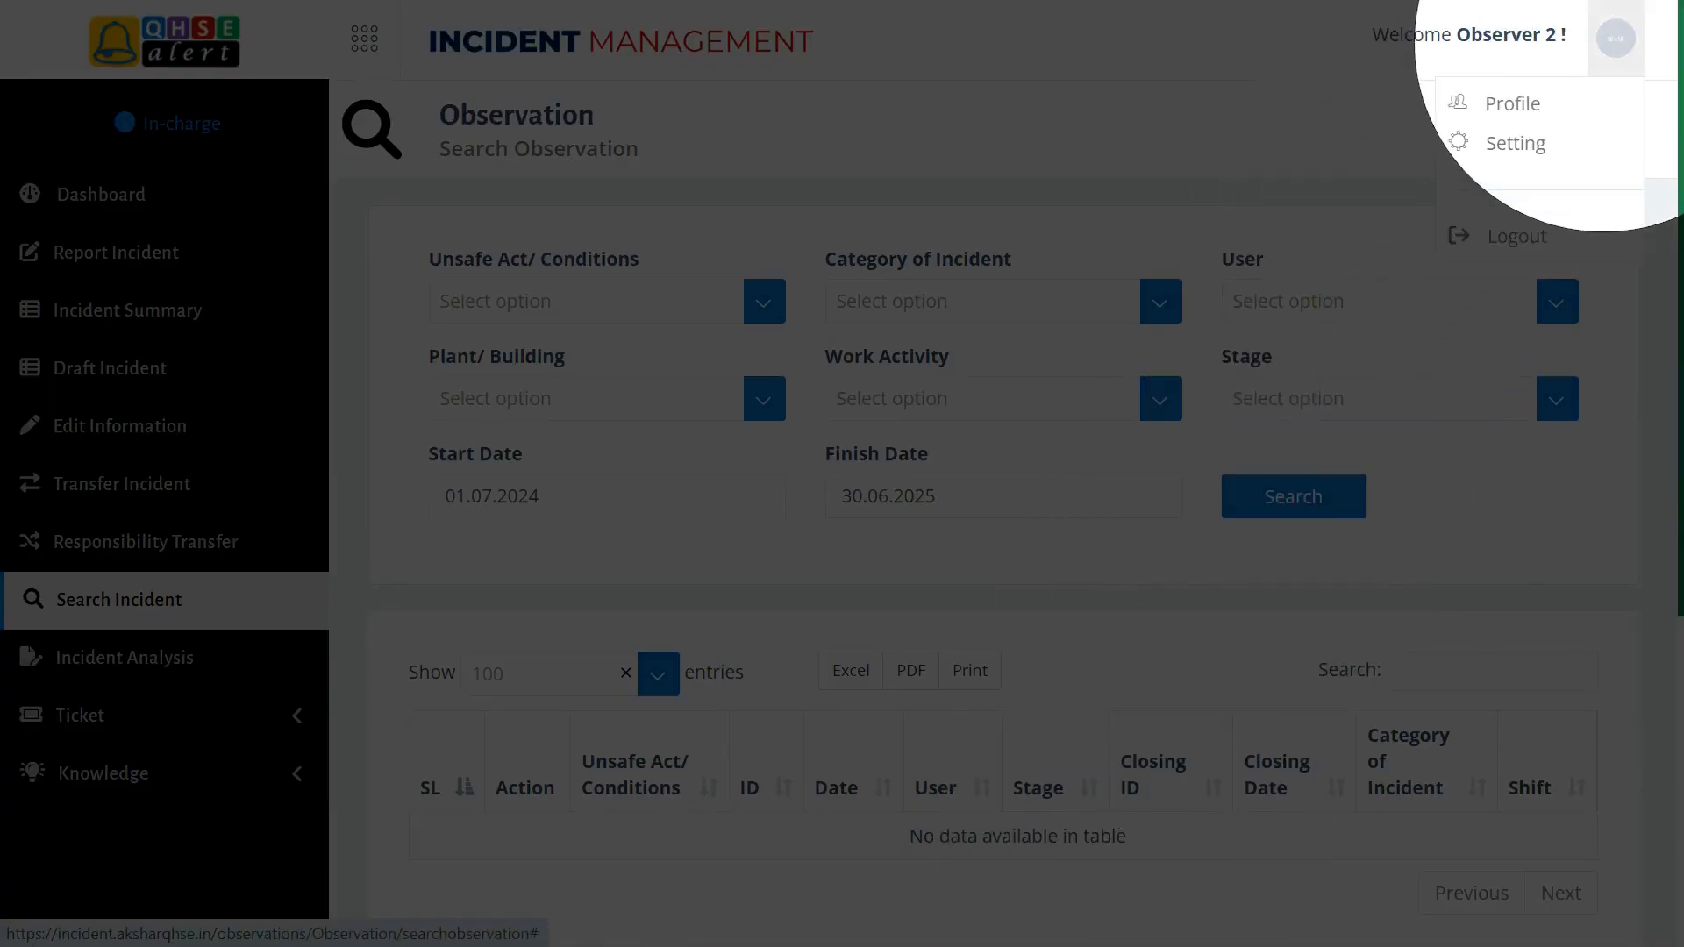
# - Log out of the Observer 2 account and sign back in with the Observer 1 account
pyautogui.click(1516, 235)
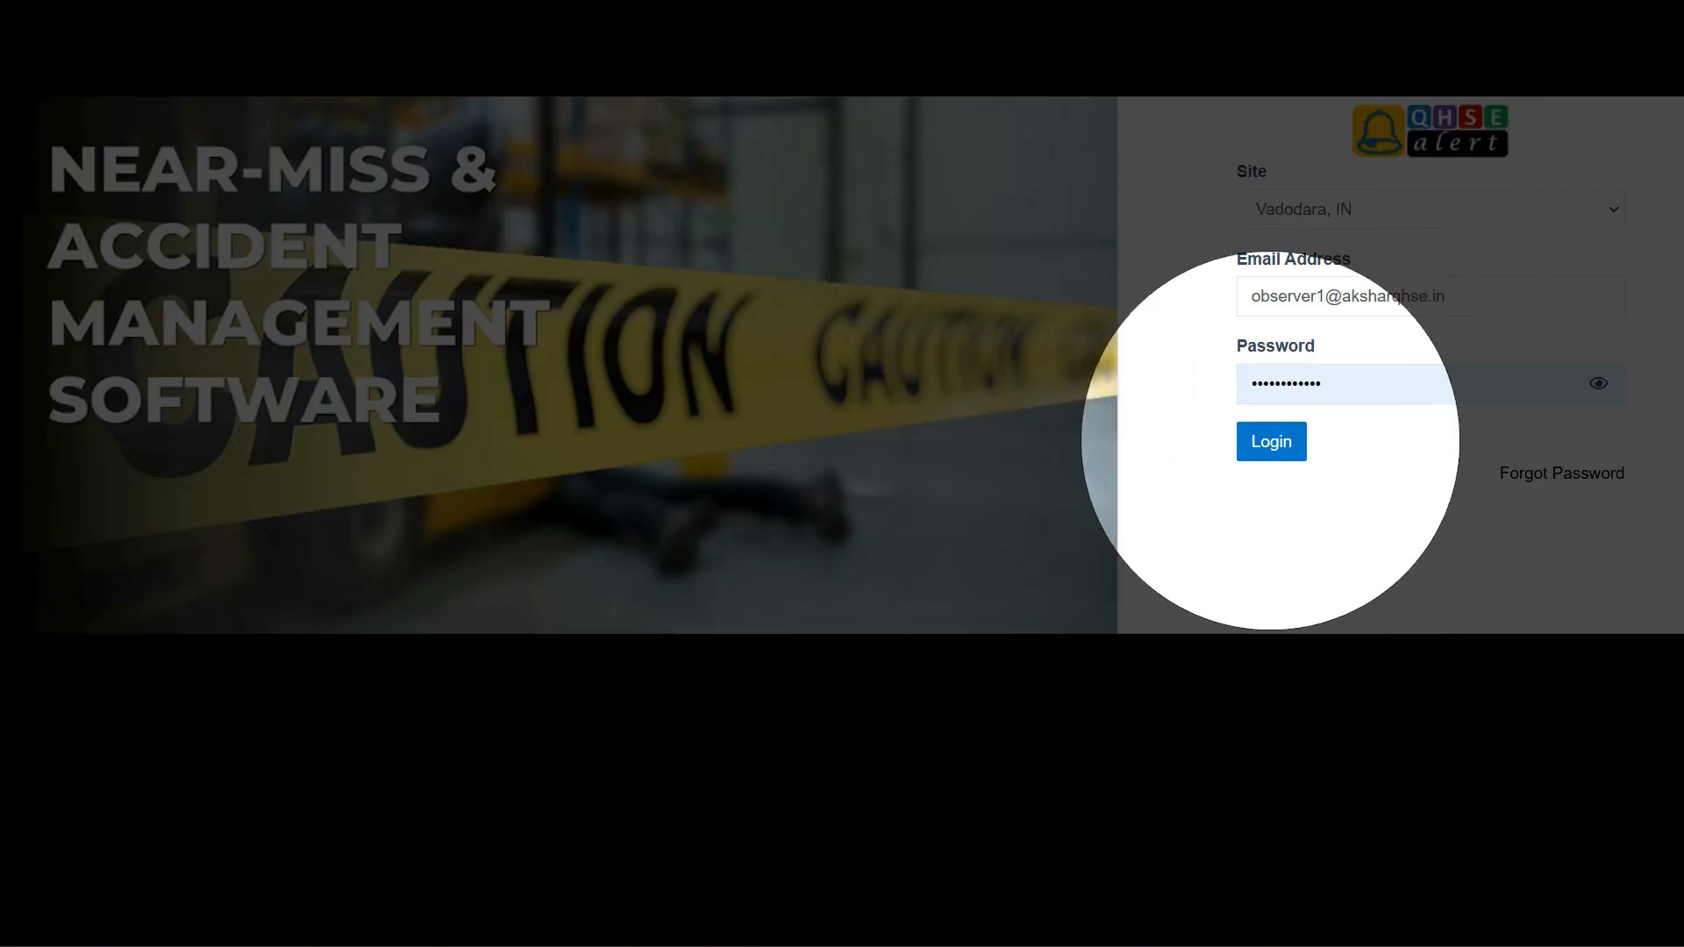
pyautogui.click(1272, 442)
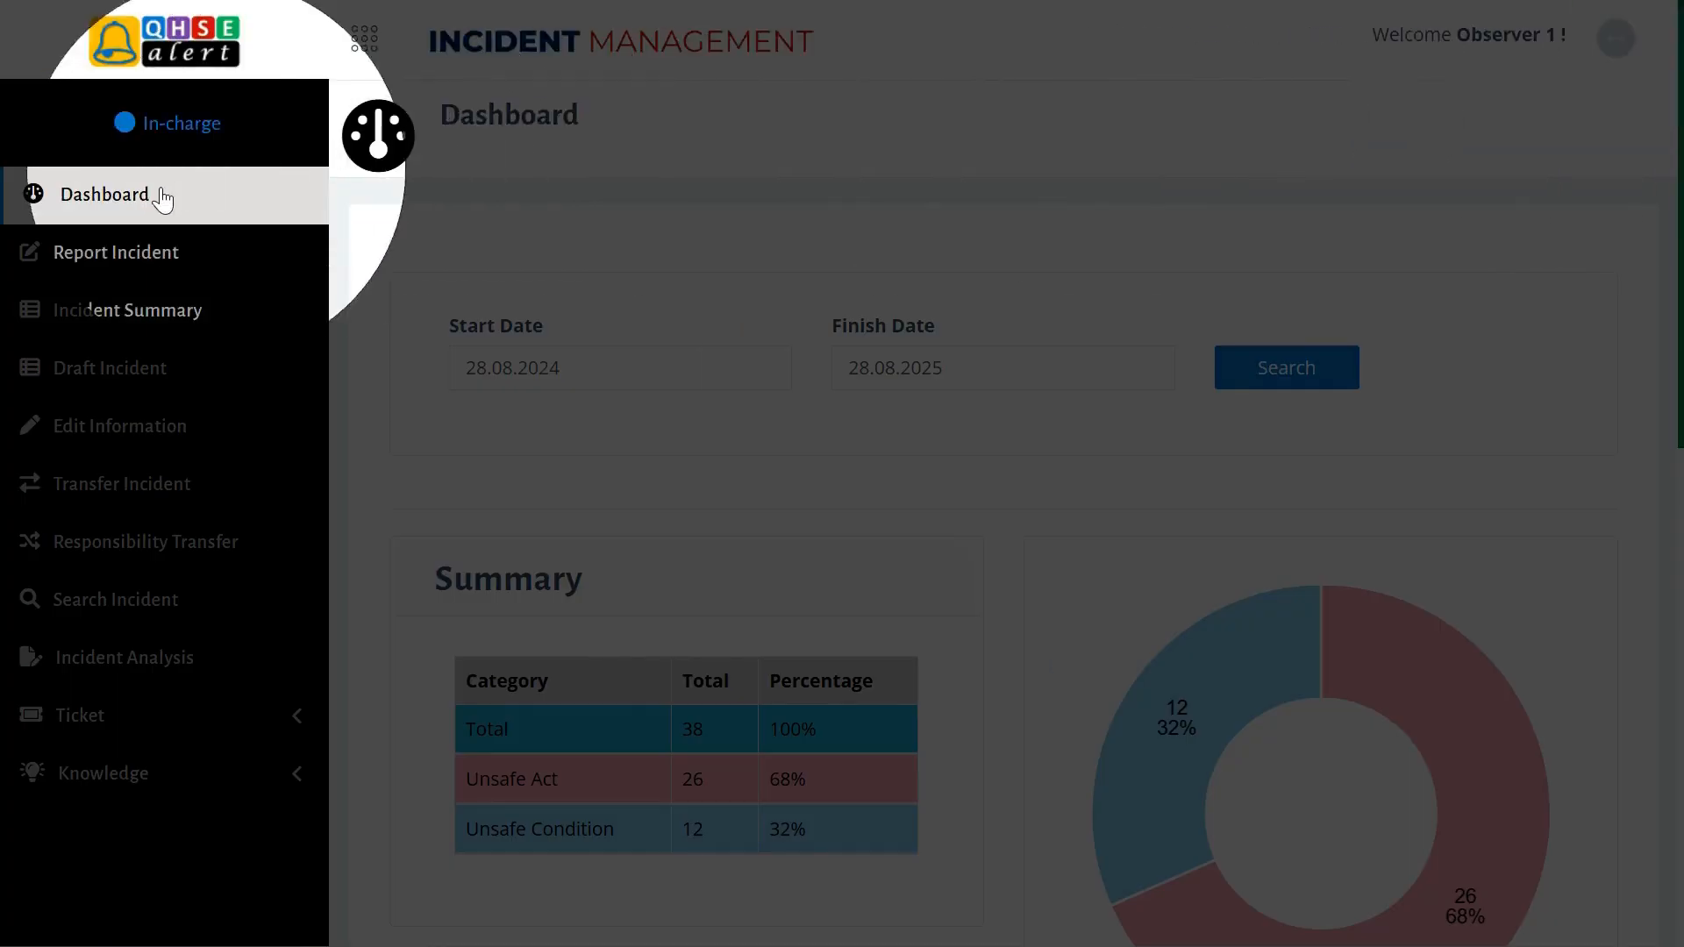
# - In Responsibility Transfer, set the old user's role to L5 and select Observer 1's e-mail address
pyautogui.click(99, 532)
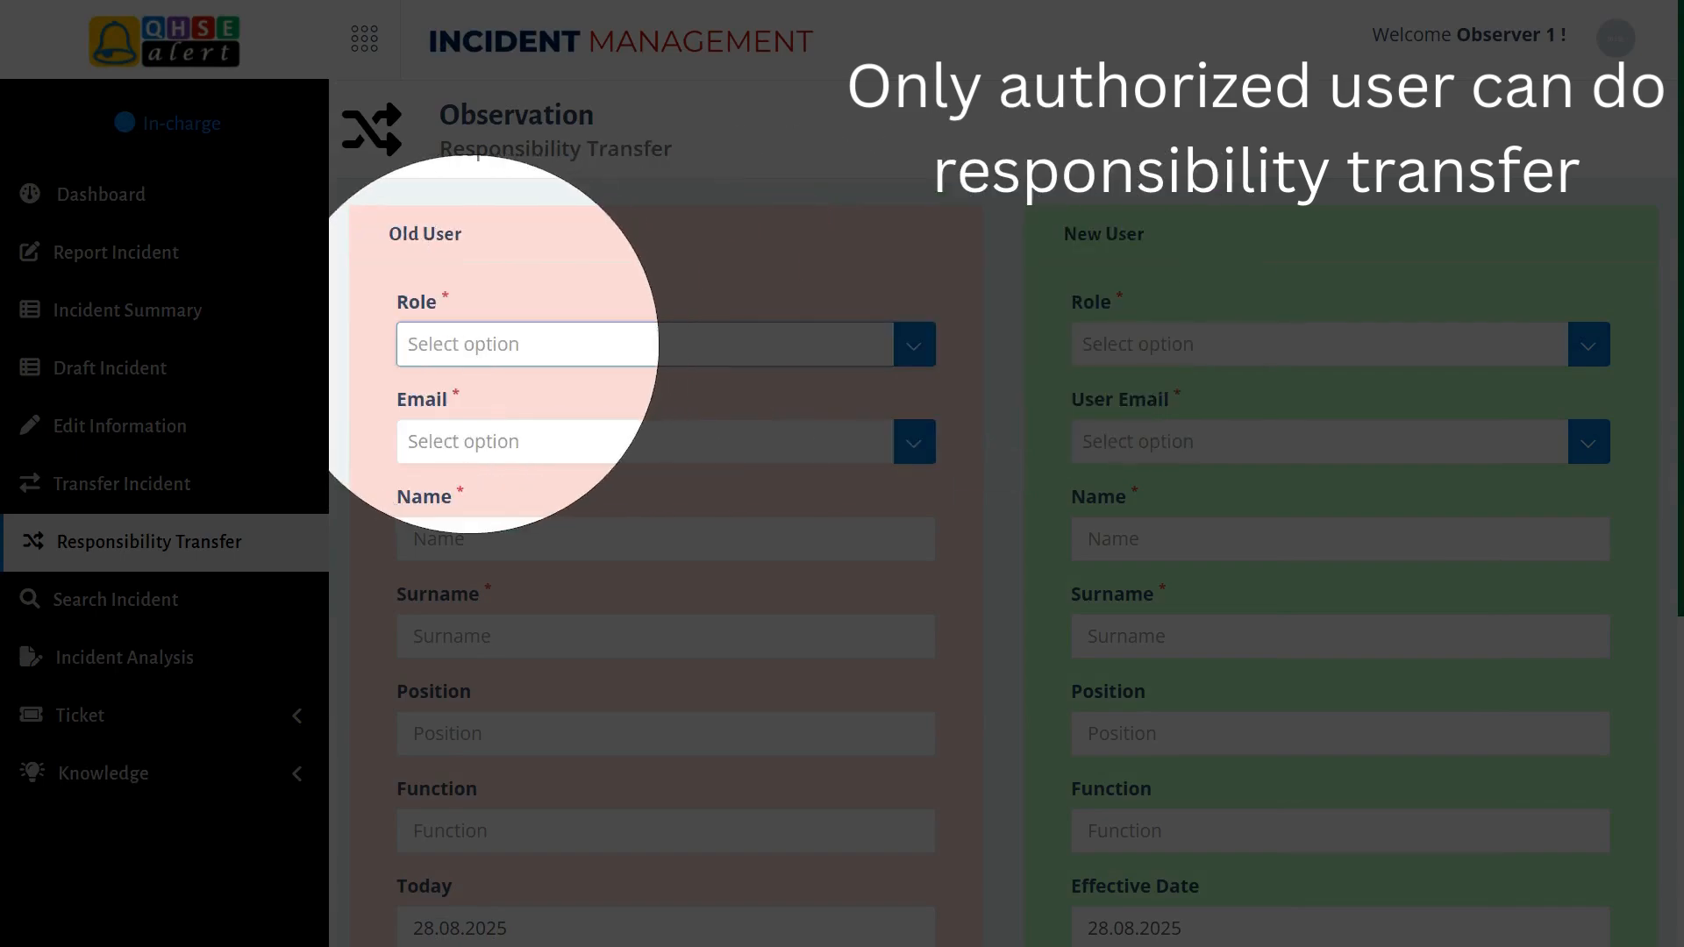
pyautogui.click(723, 342)
pyautogui.click(462, 531)
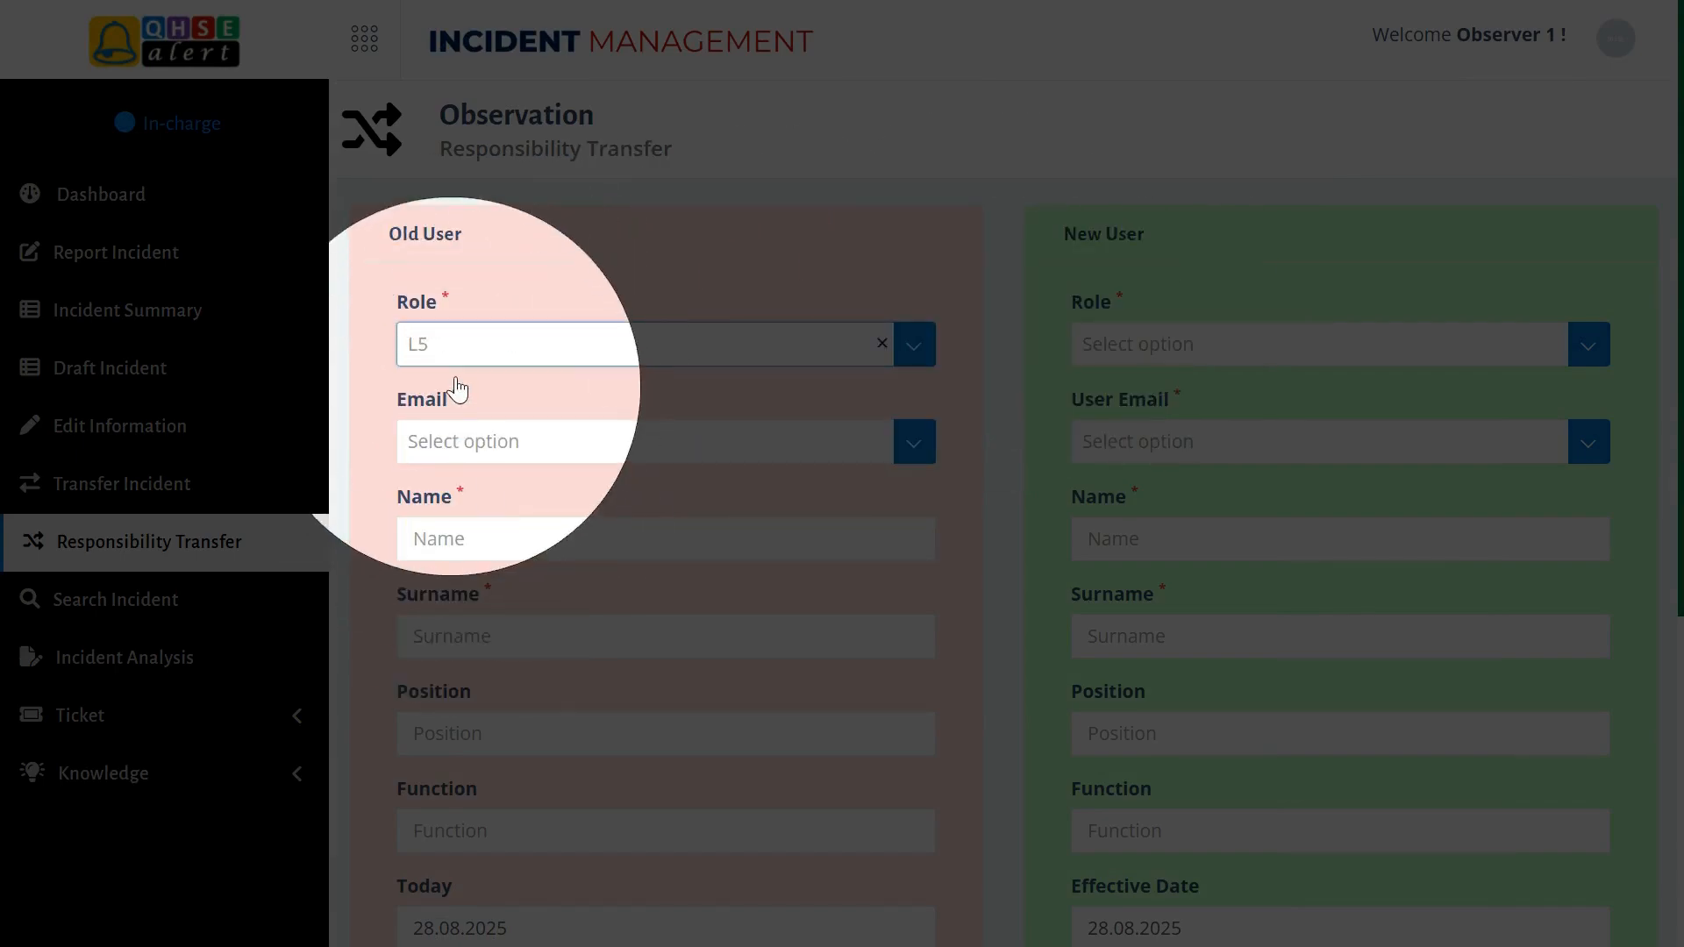
pyautogui.click(416, 441)
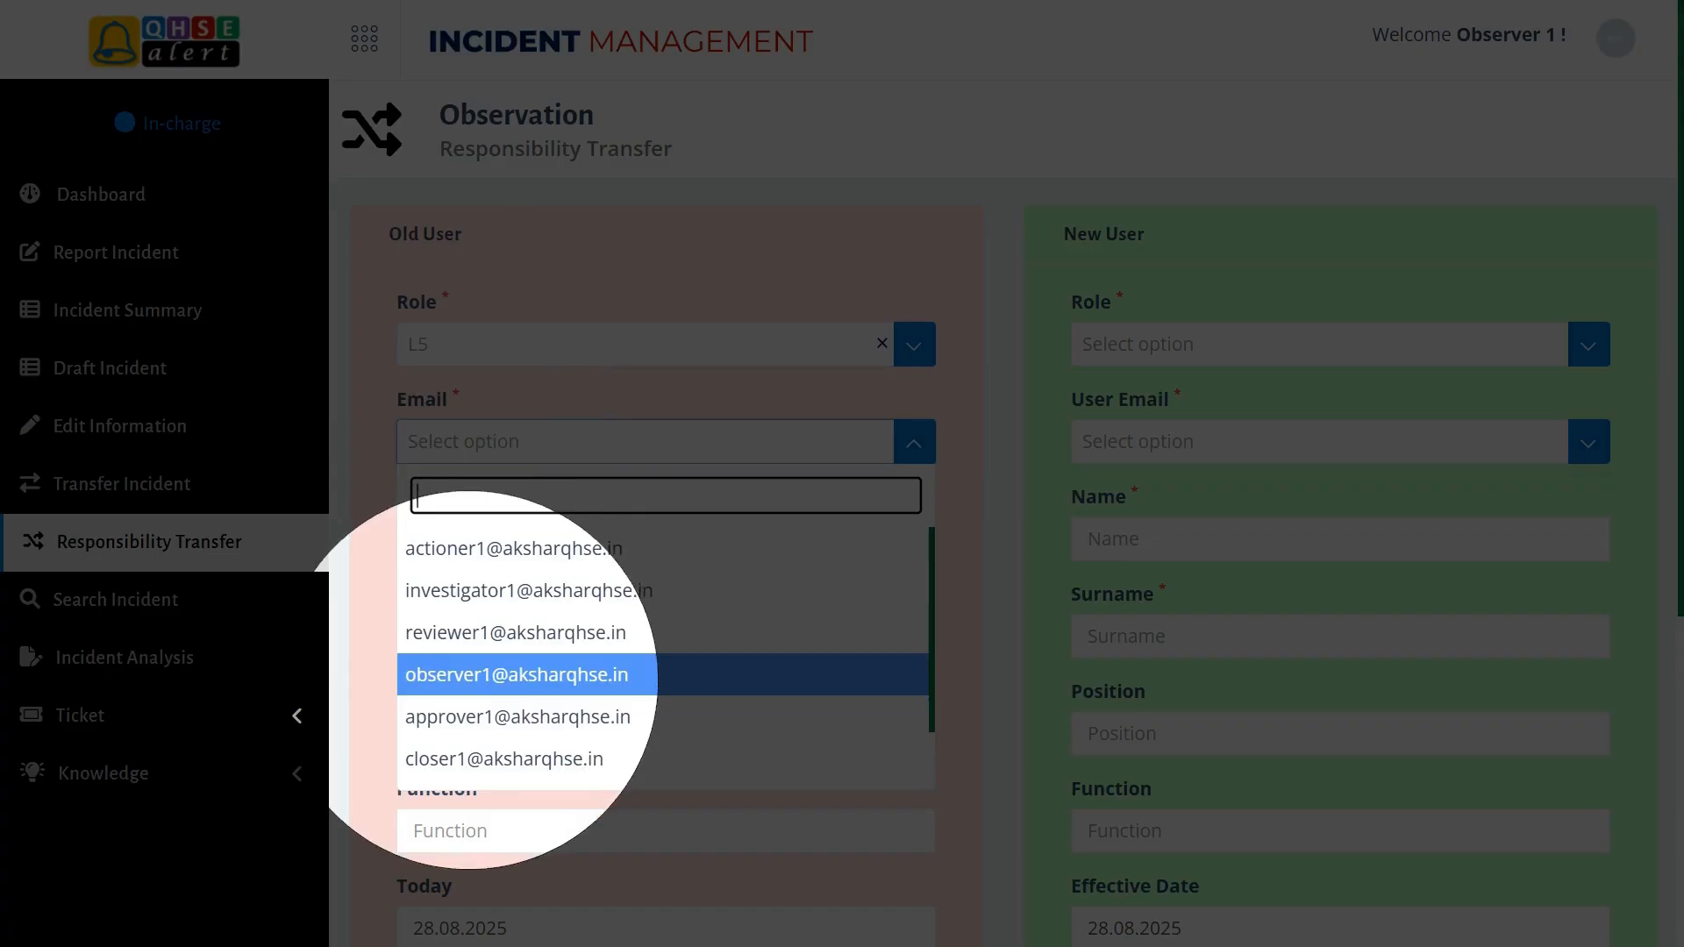
pyautogui.click(496, 674)
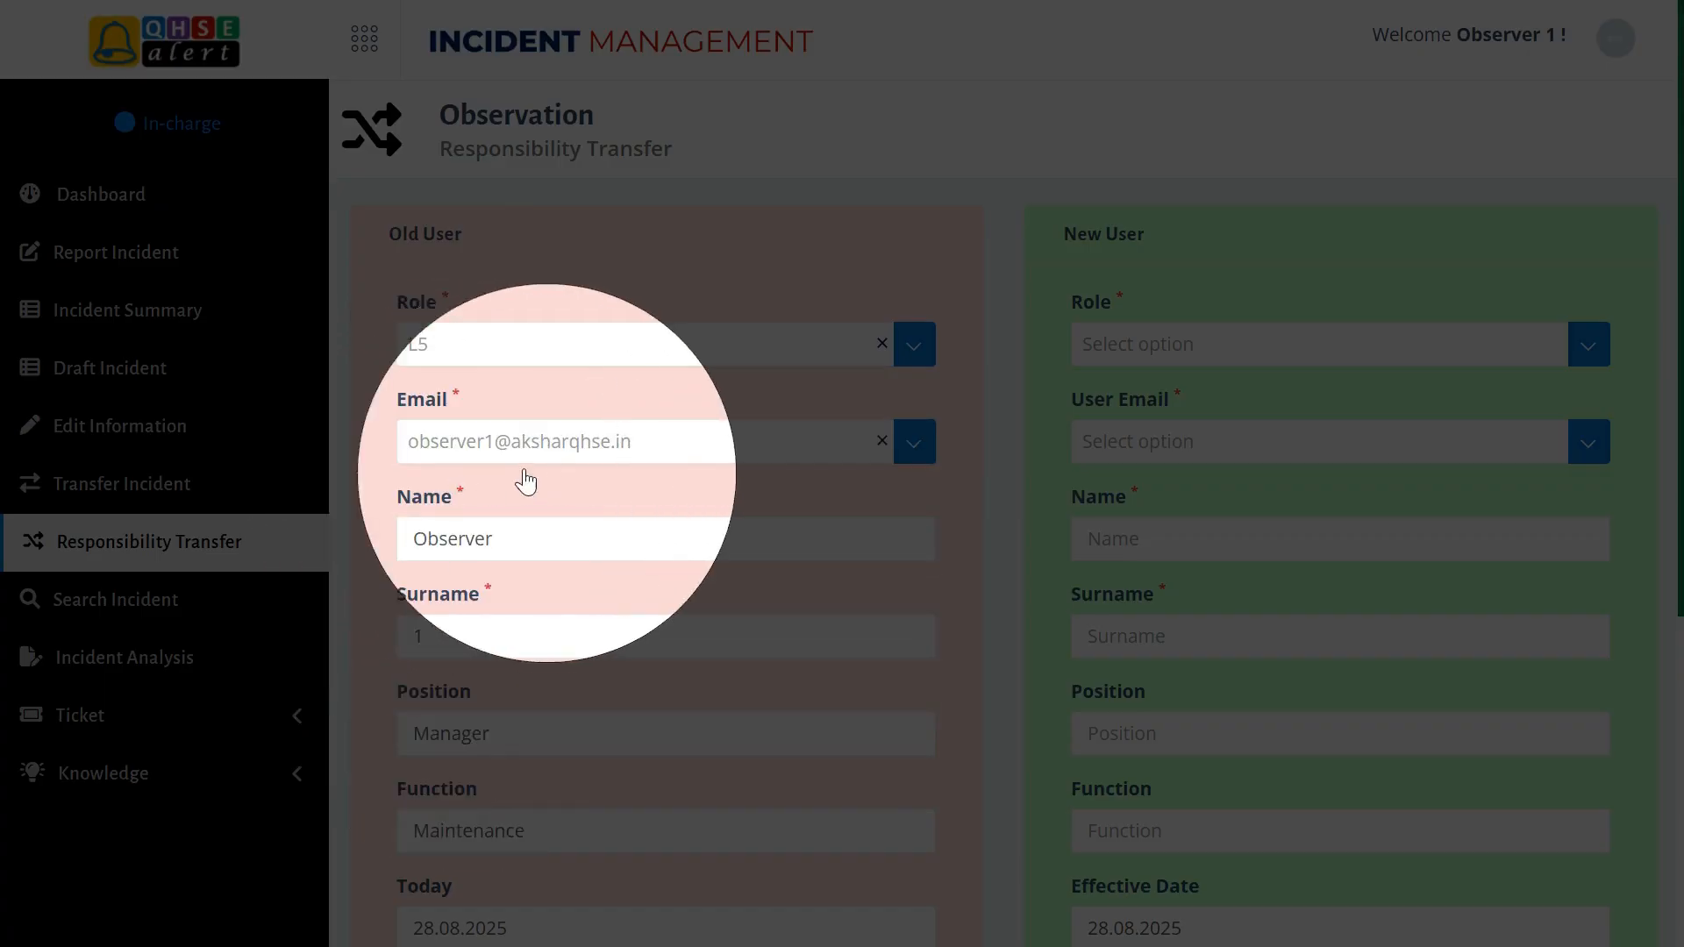
pyautogui.scroll(-3, 458, 667)
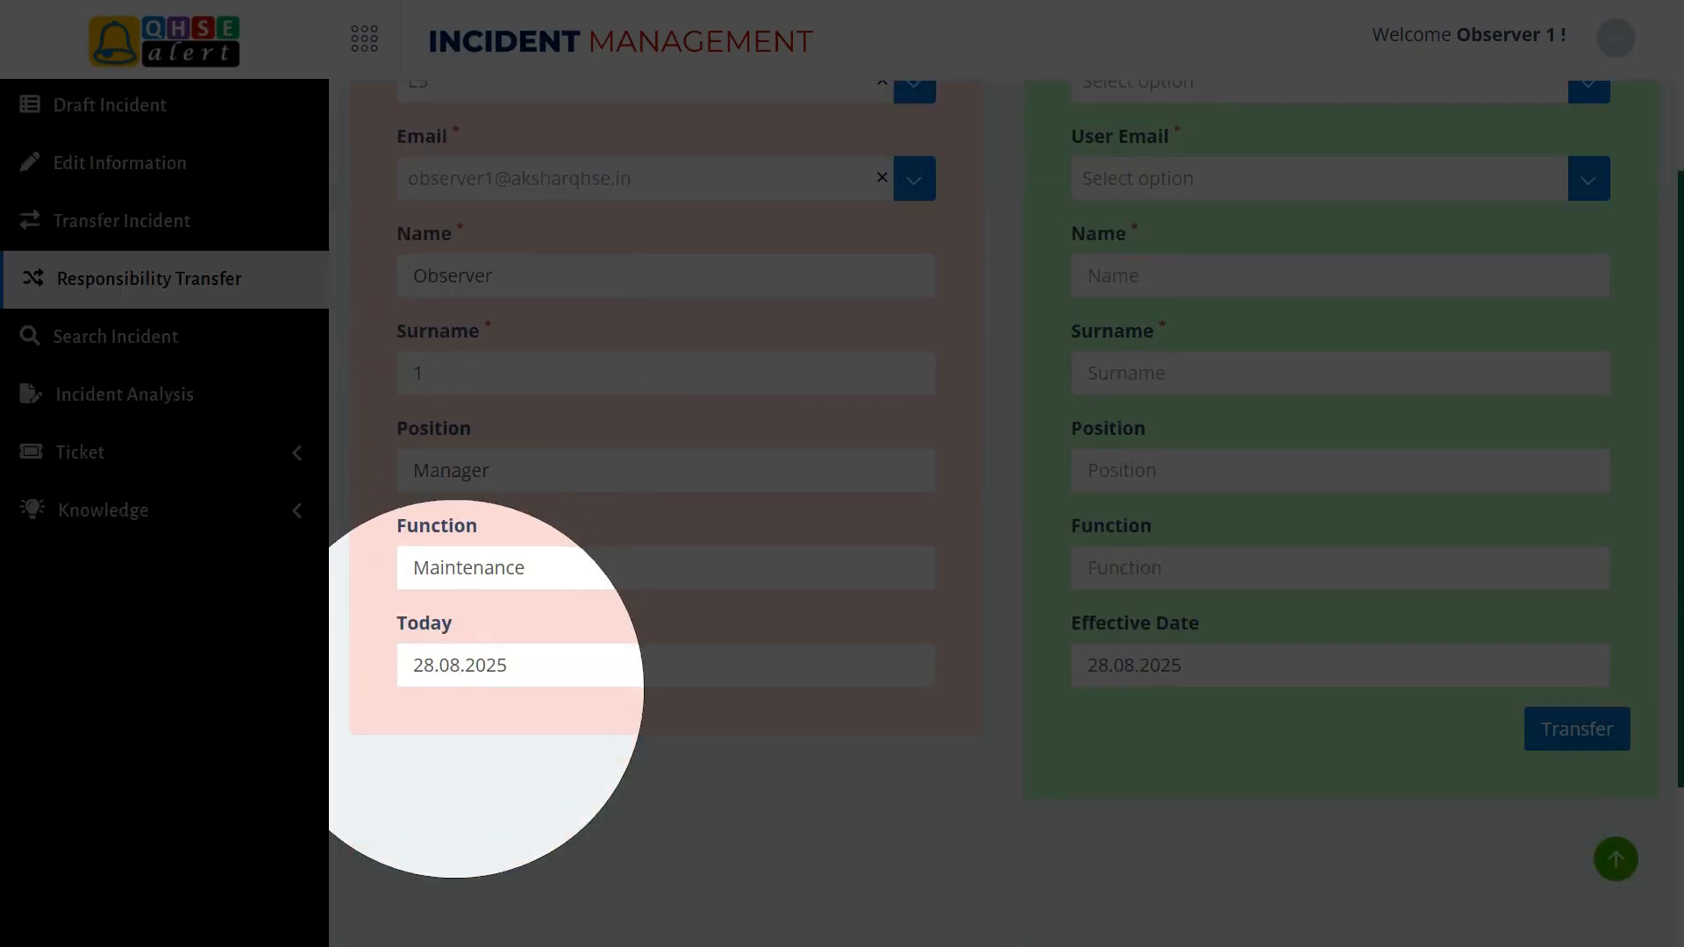
pyautogui.scroll(3, 458, 428)
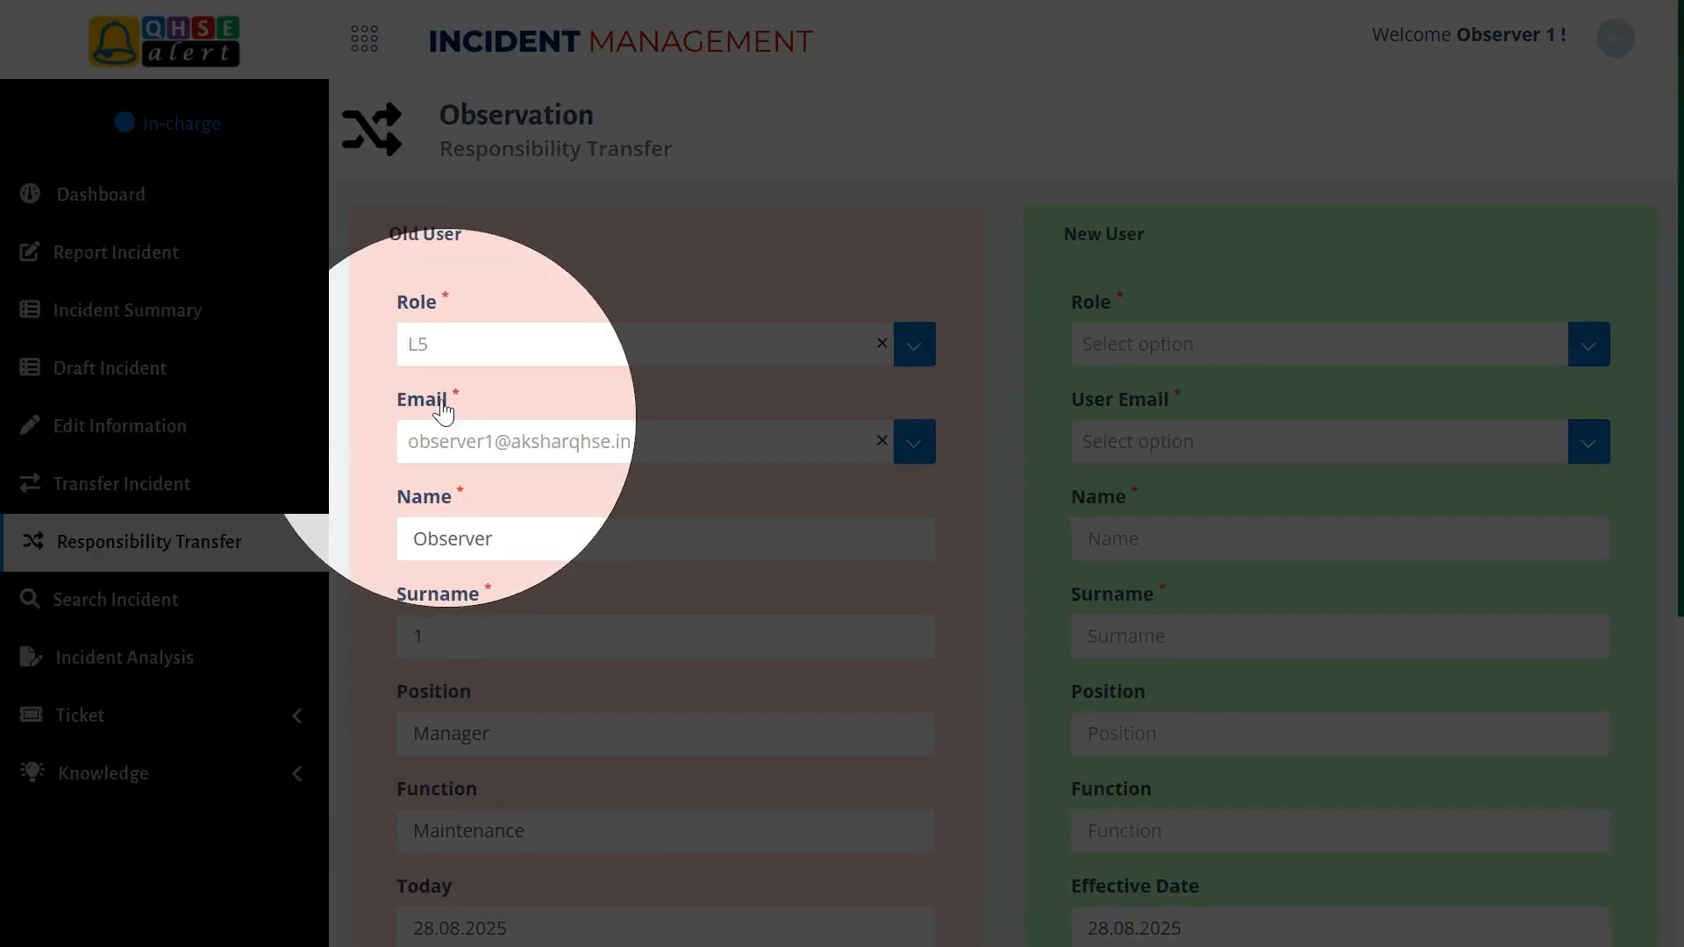
# - Set the new user's role to L5 and select Observer 2's e-mail address to receive the responsibility
pyautogui.click(1136, 351)
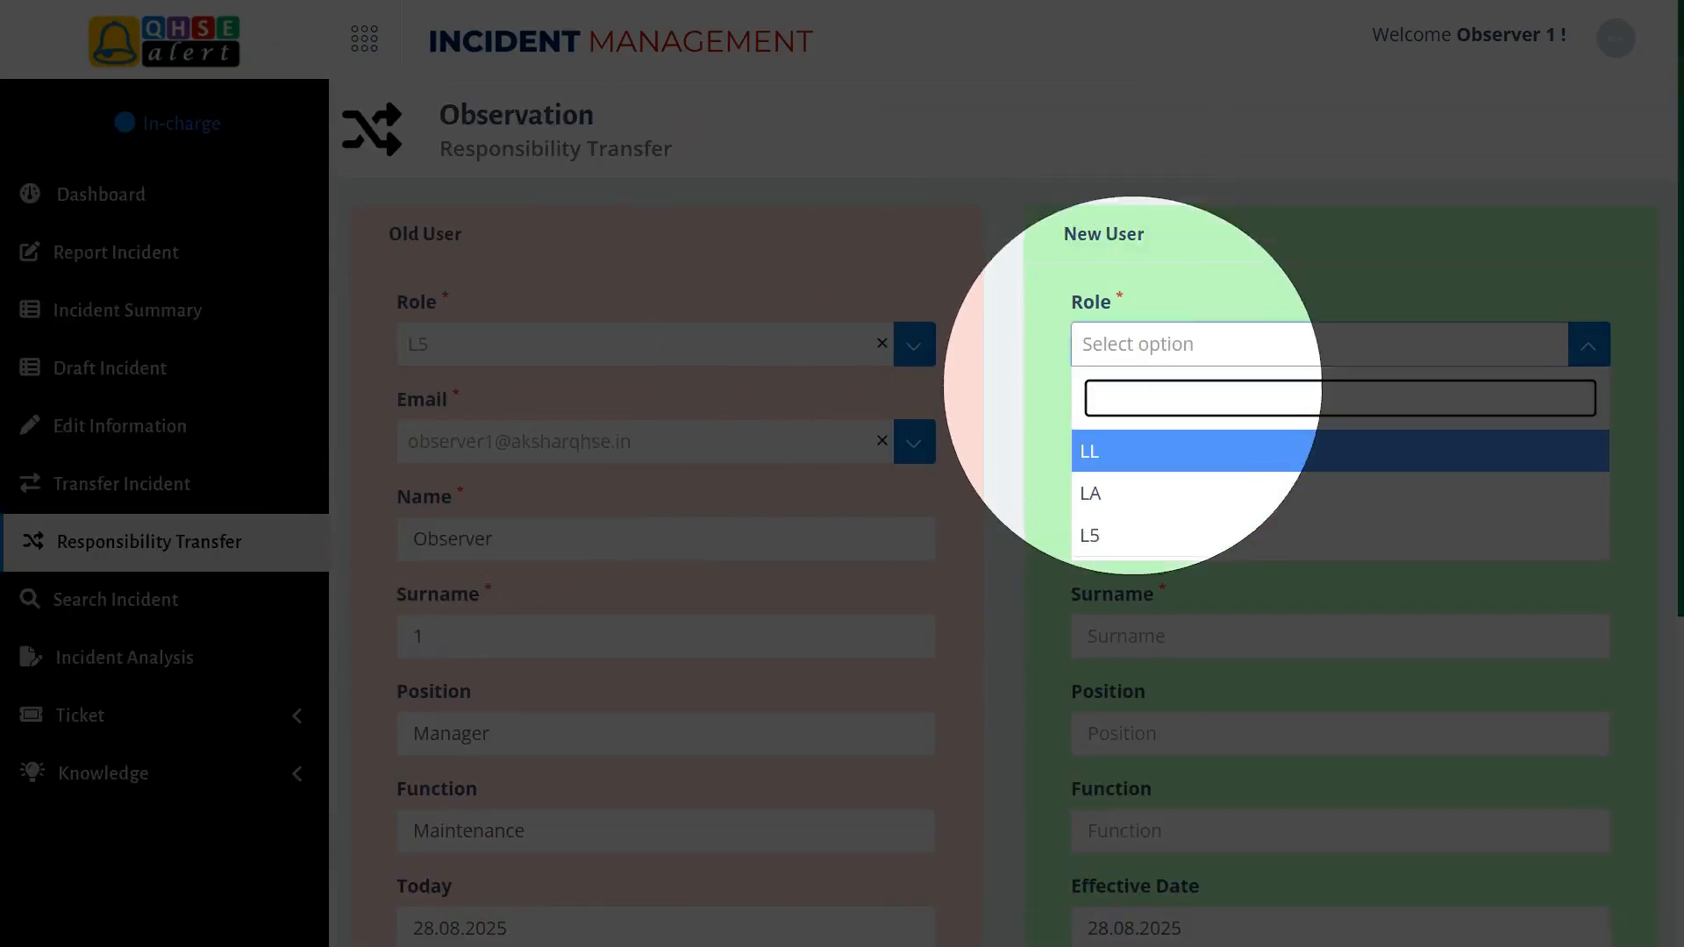
pyautogui.click(1107, 535)
pyautogui.click(1117, 439)
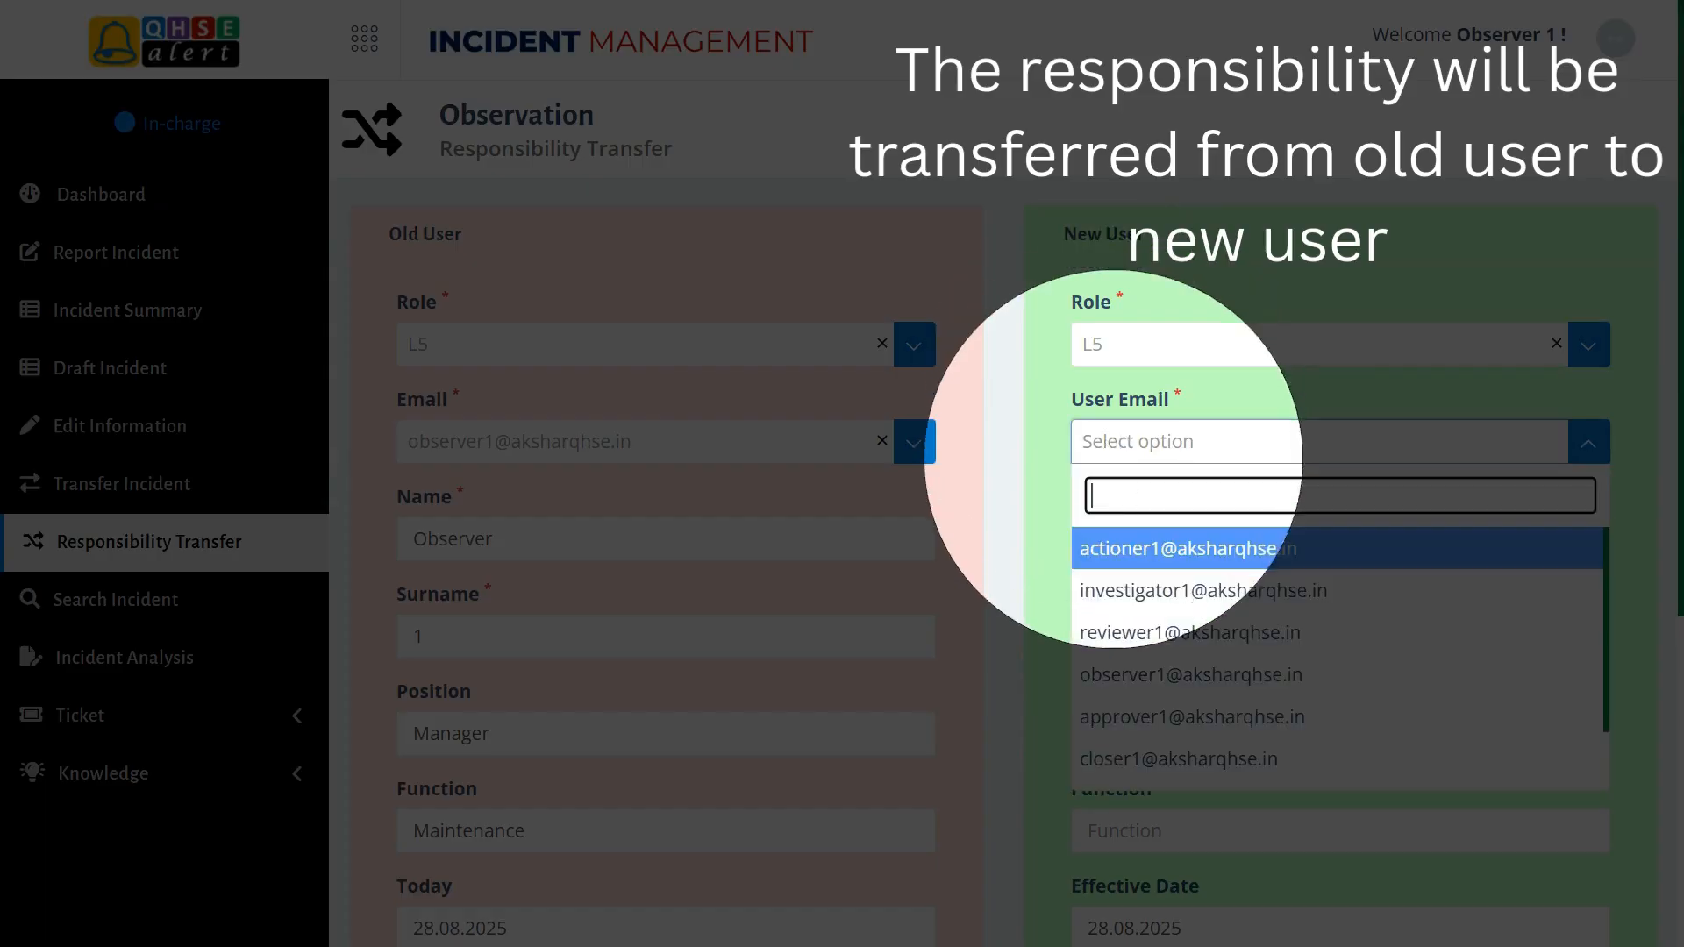
pyautogui.scroll(-5, 1131, 666)
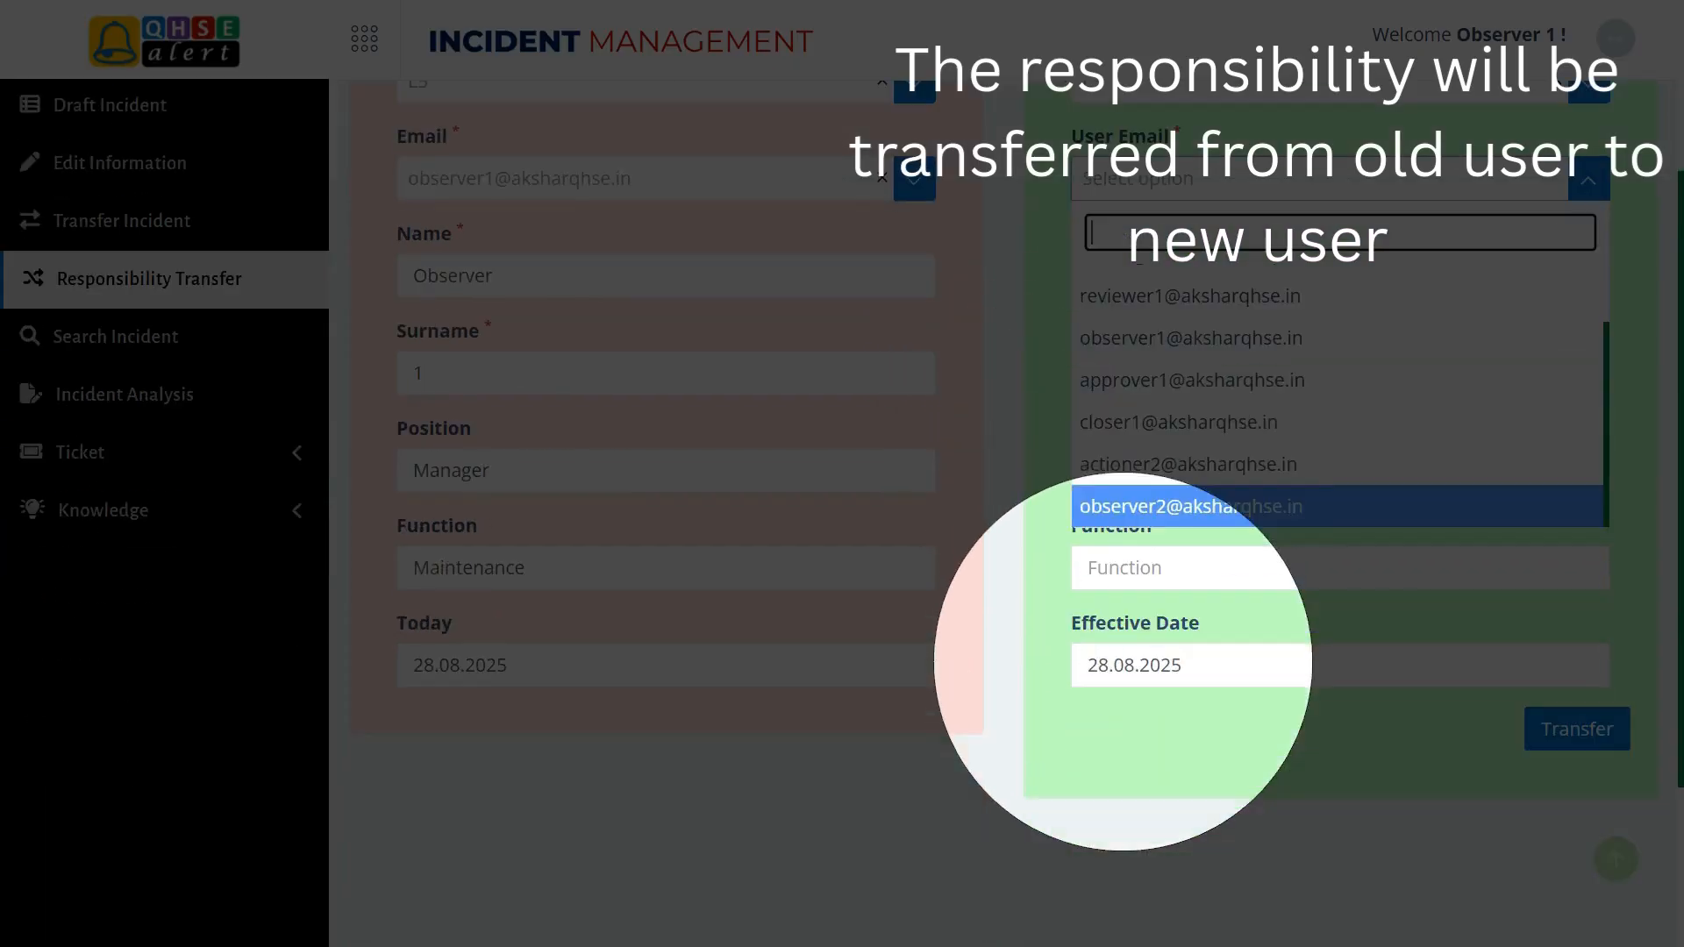
pyautogui.click(1191, 506)
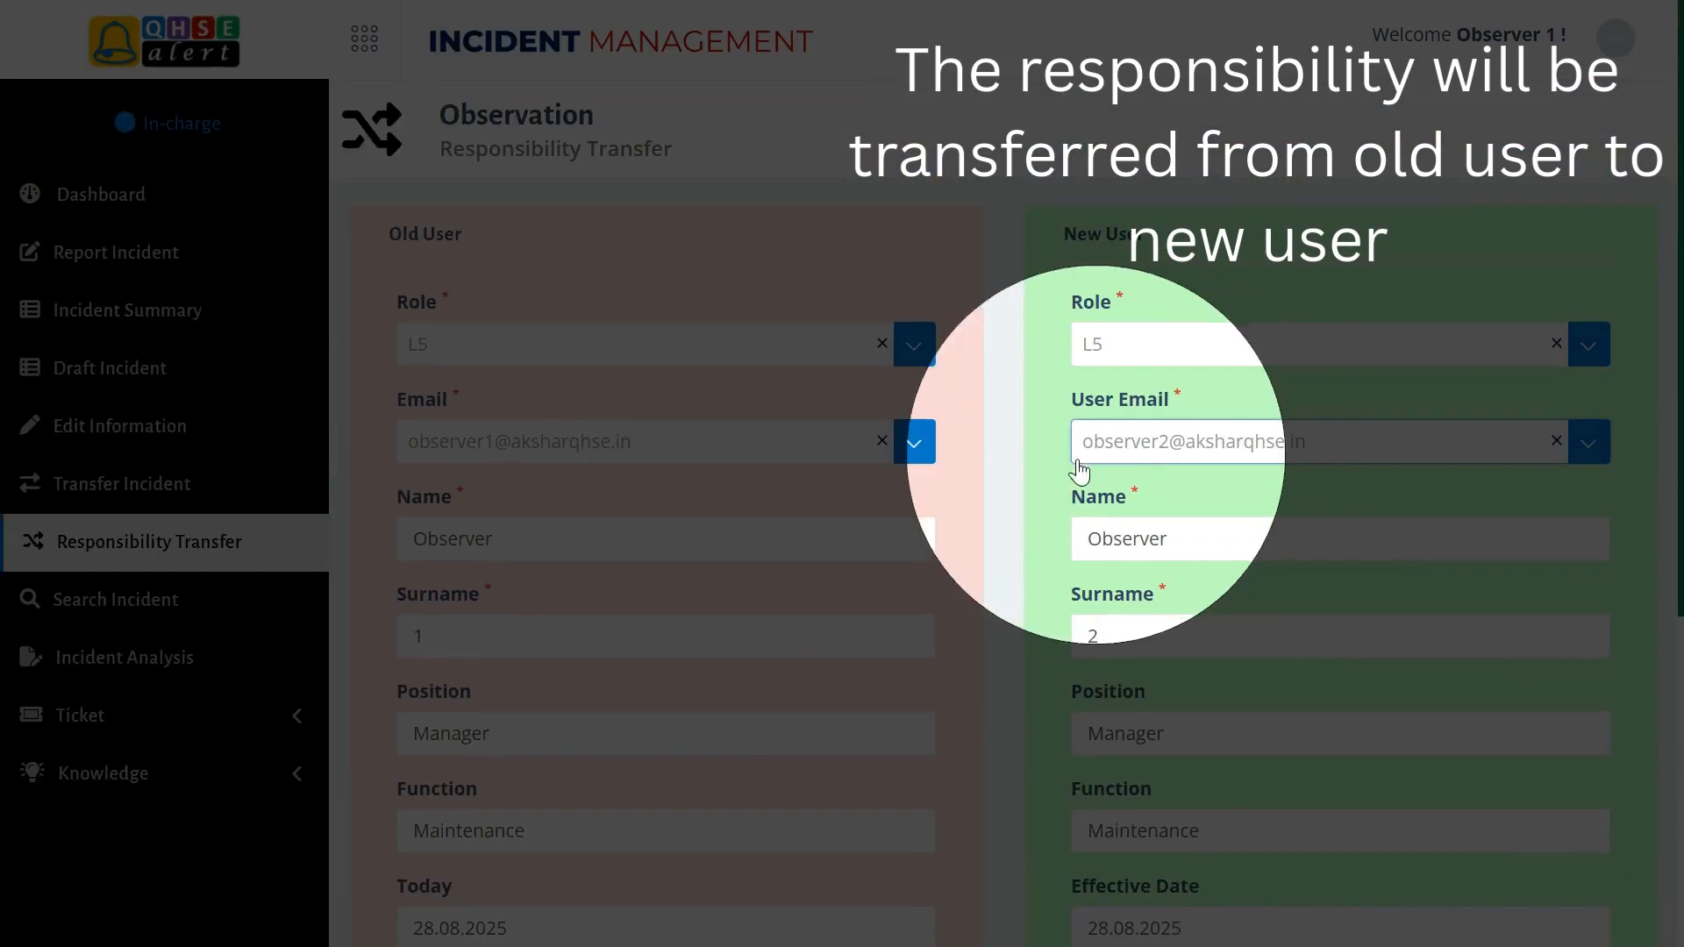
pyautogui.click(1078, 443)
pyautogui.click(1059, 482)
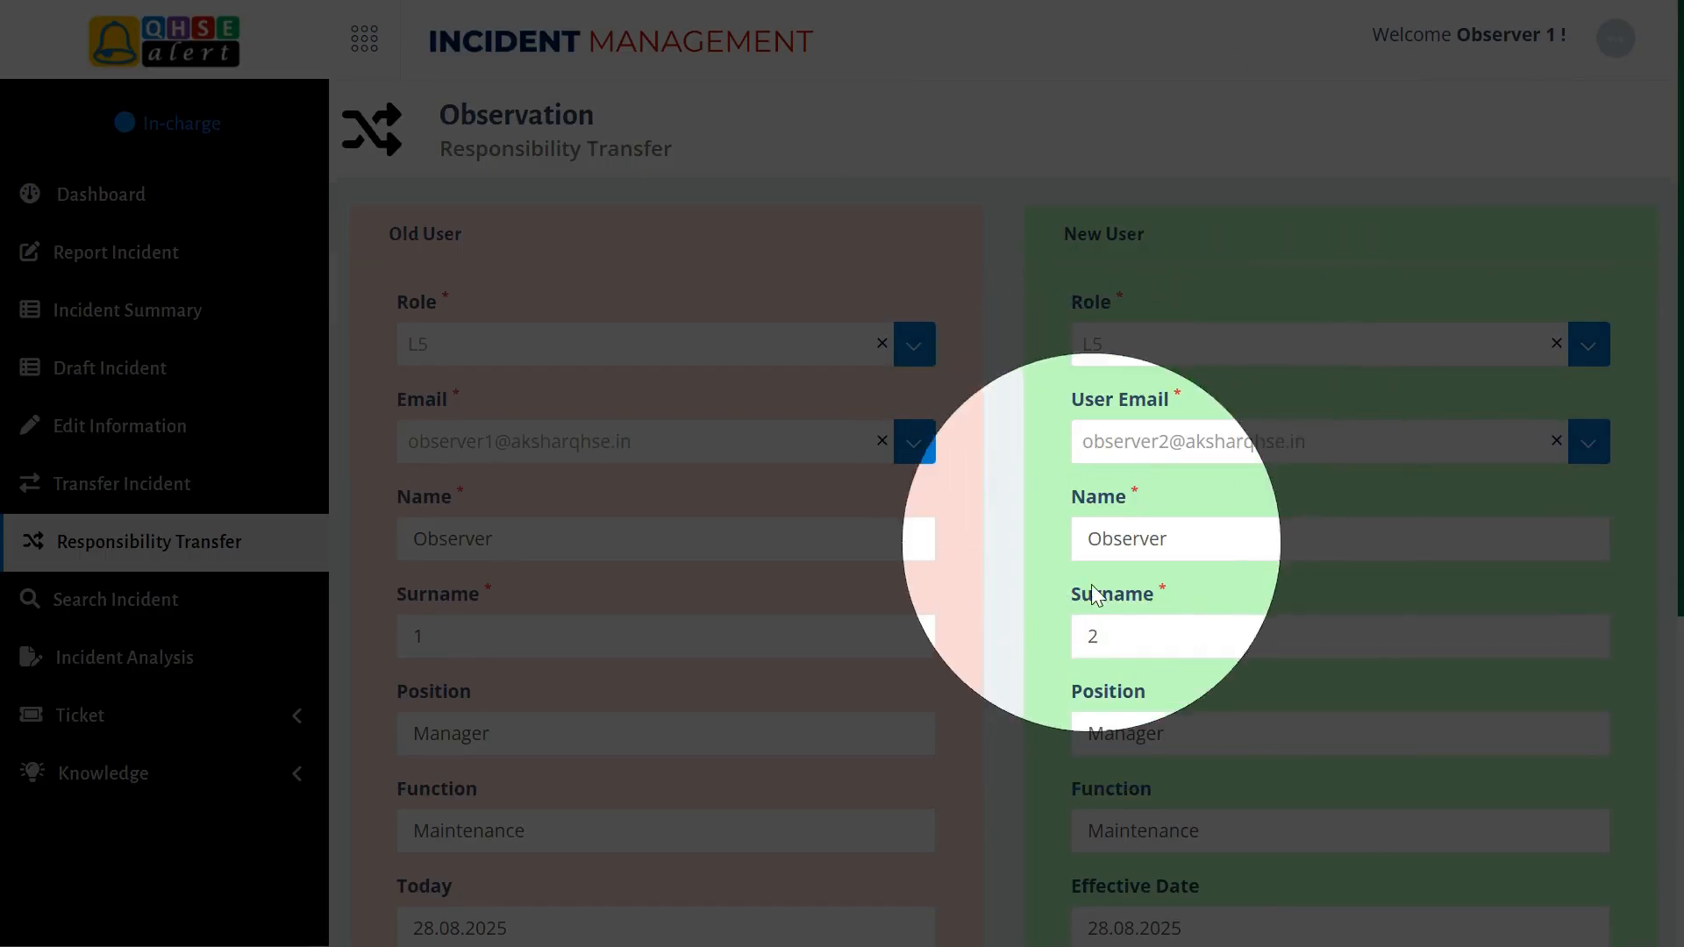
# - Set the new user's effective date to 01.04.2024 and submit the responsibility transfer
pyautogui.scroll(-3, 1121, 575)
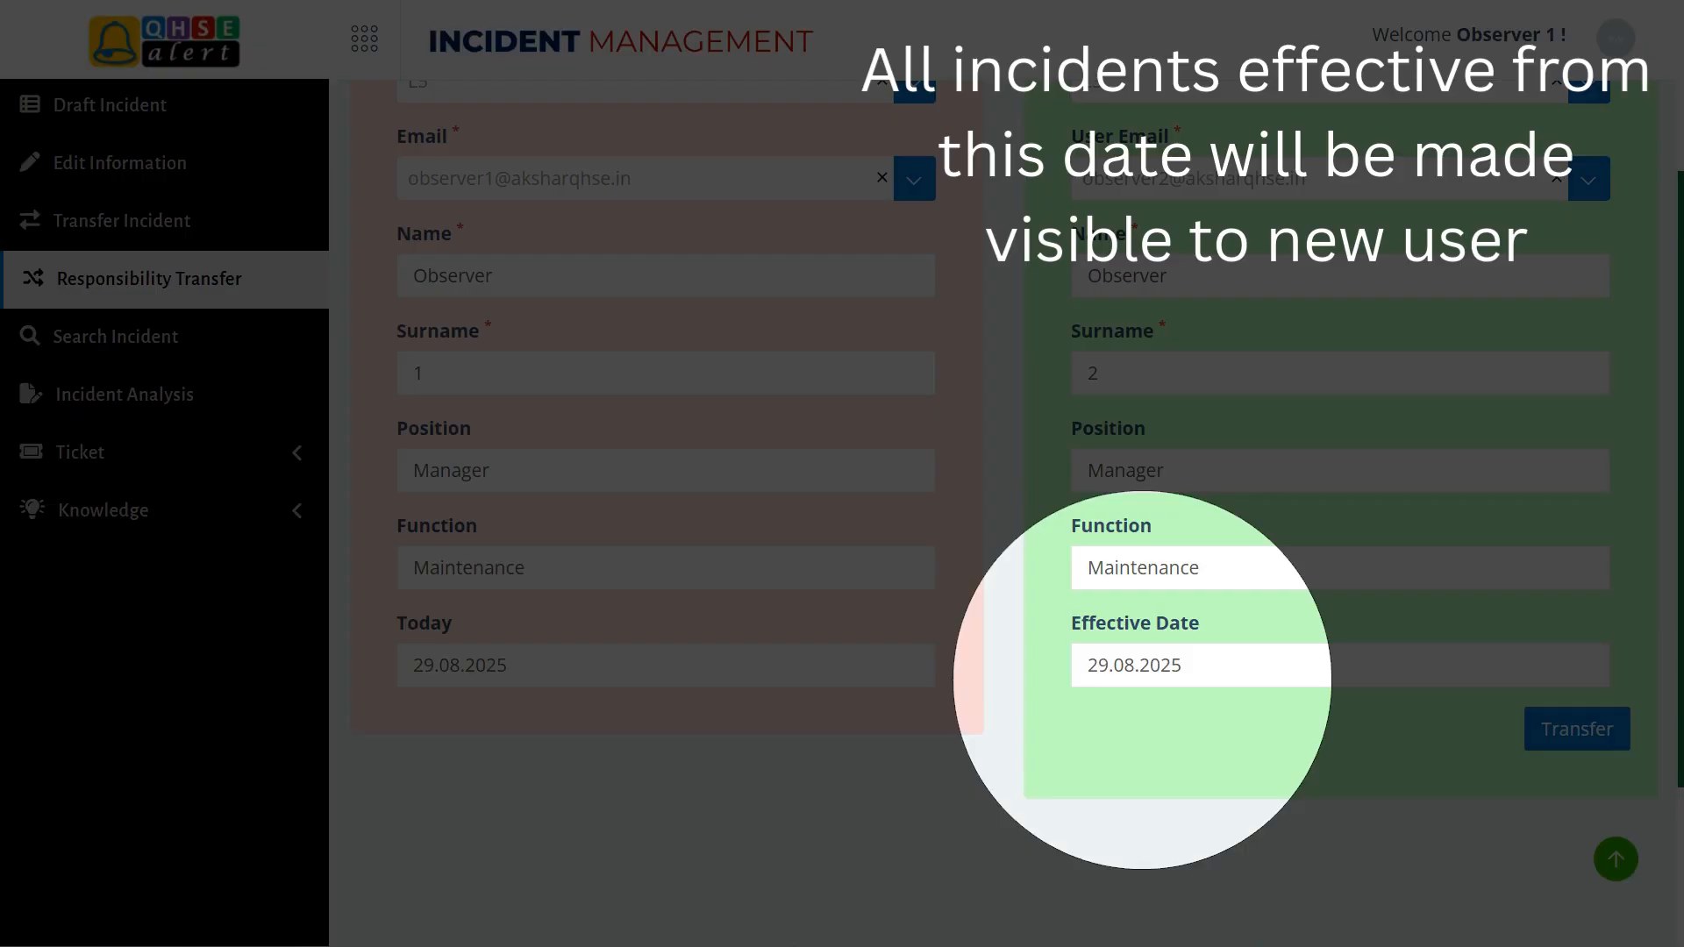
pyautogui.click(1141, 670)
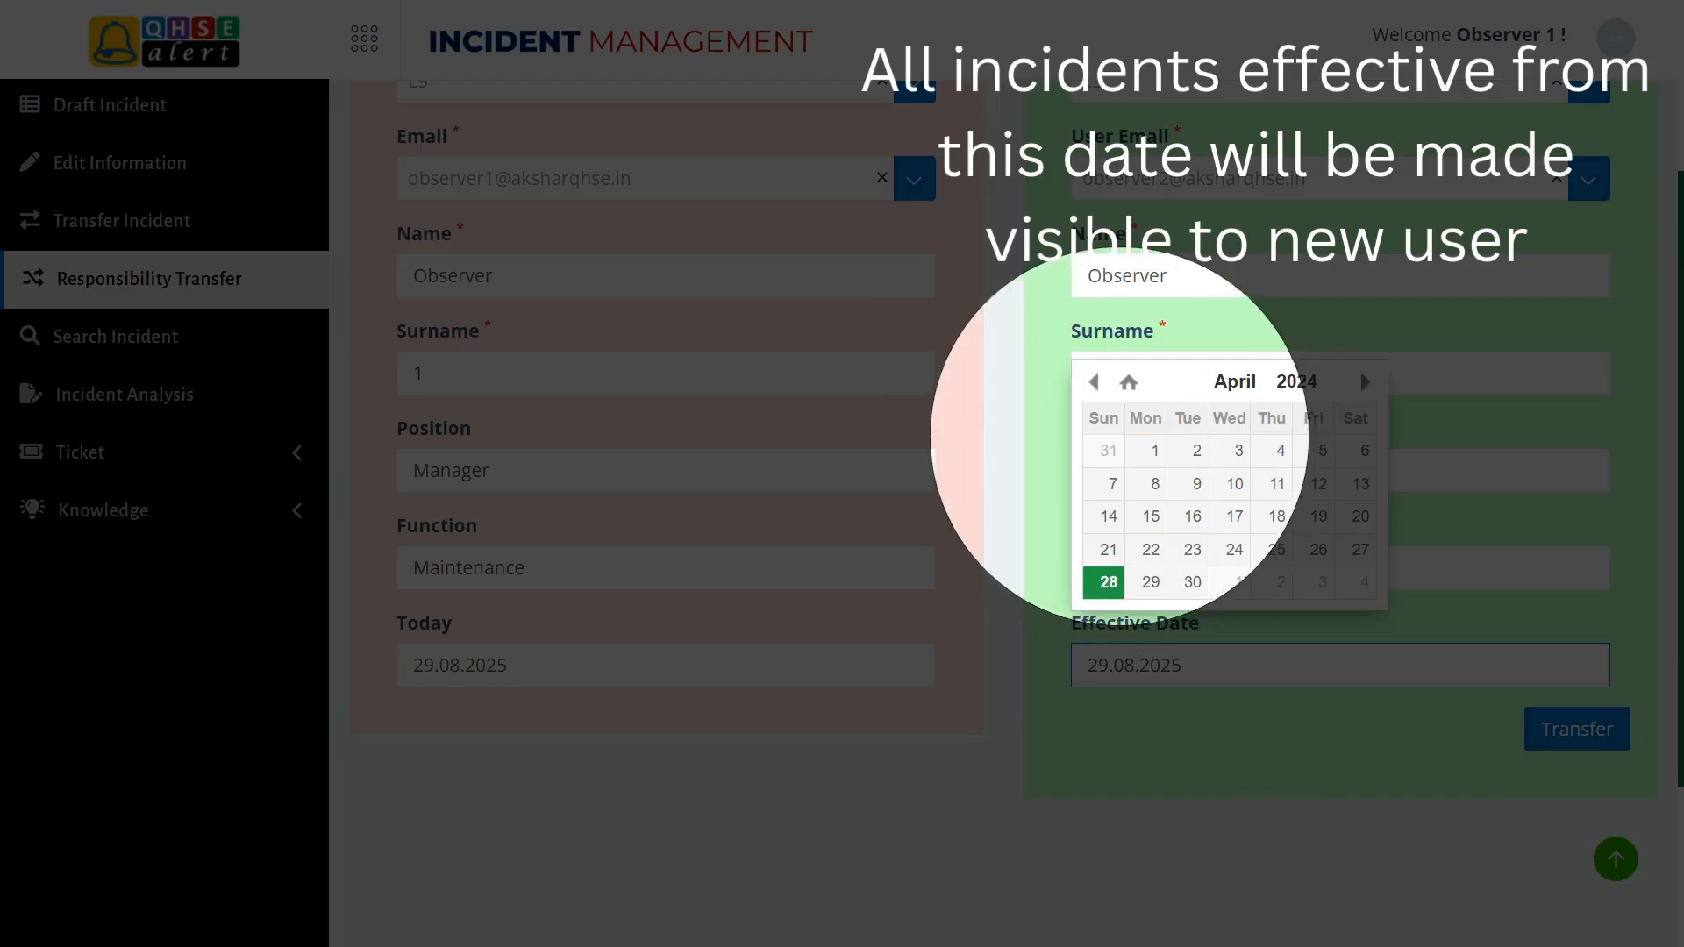
pyautogui.click(1155, 450)
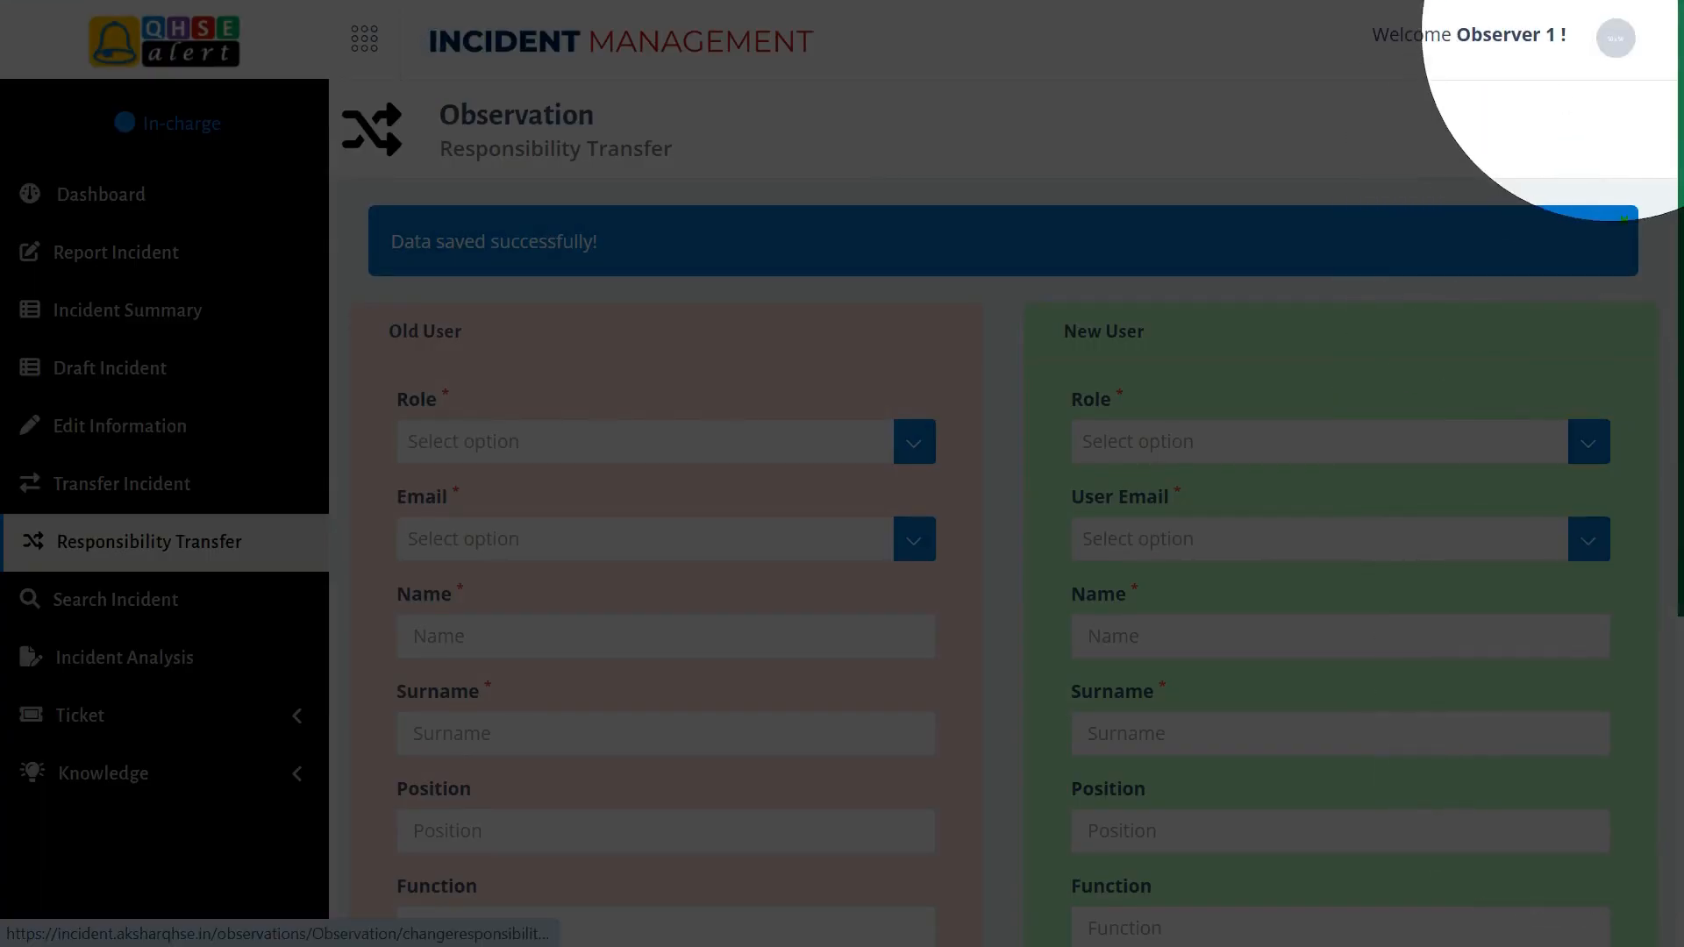
# - Log out of the Observer 1 account and sign in at the Vadodara, IN site with the Observer 2 account
pyautogui.click(1615, 38)
pyautogui.click(1516, 235)
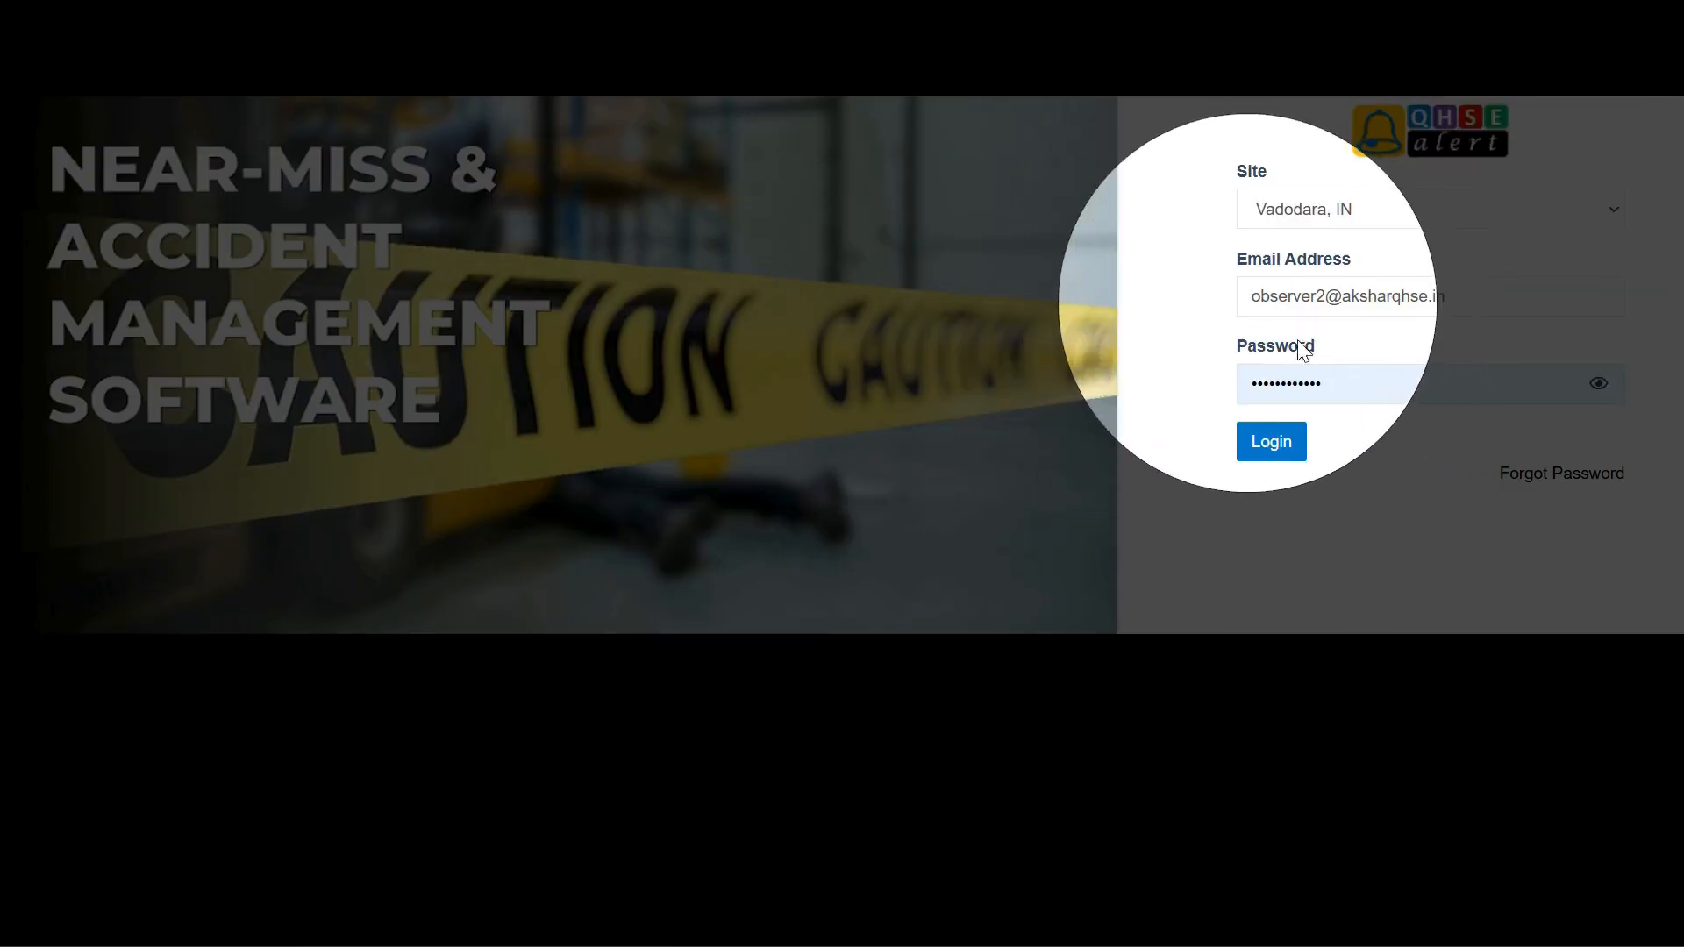
pyautogui.click(1273, 440)
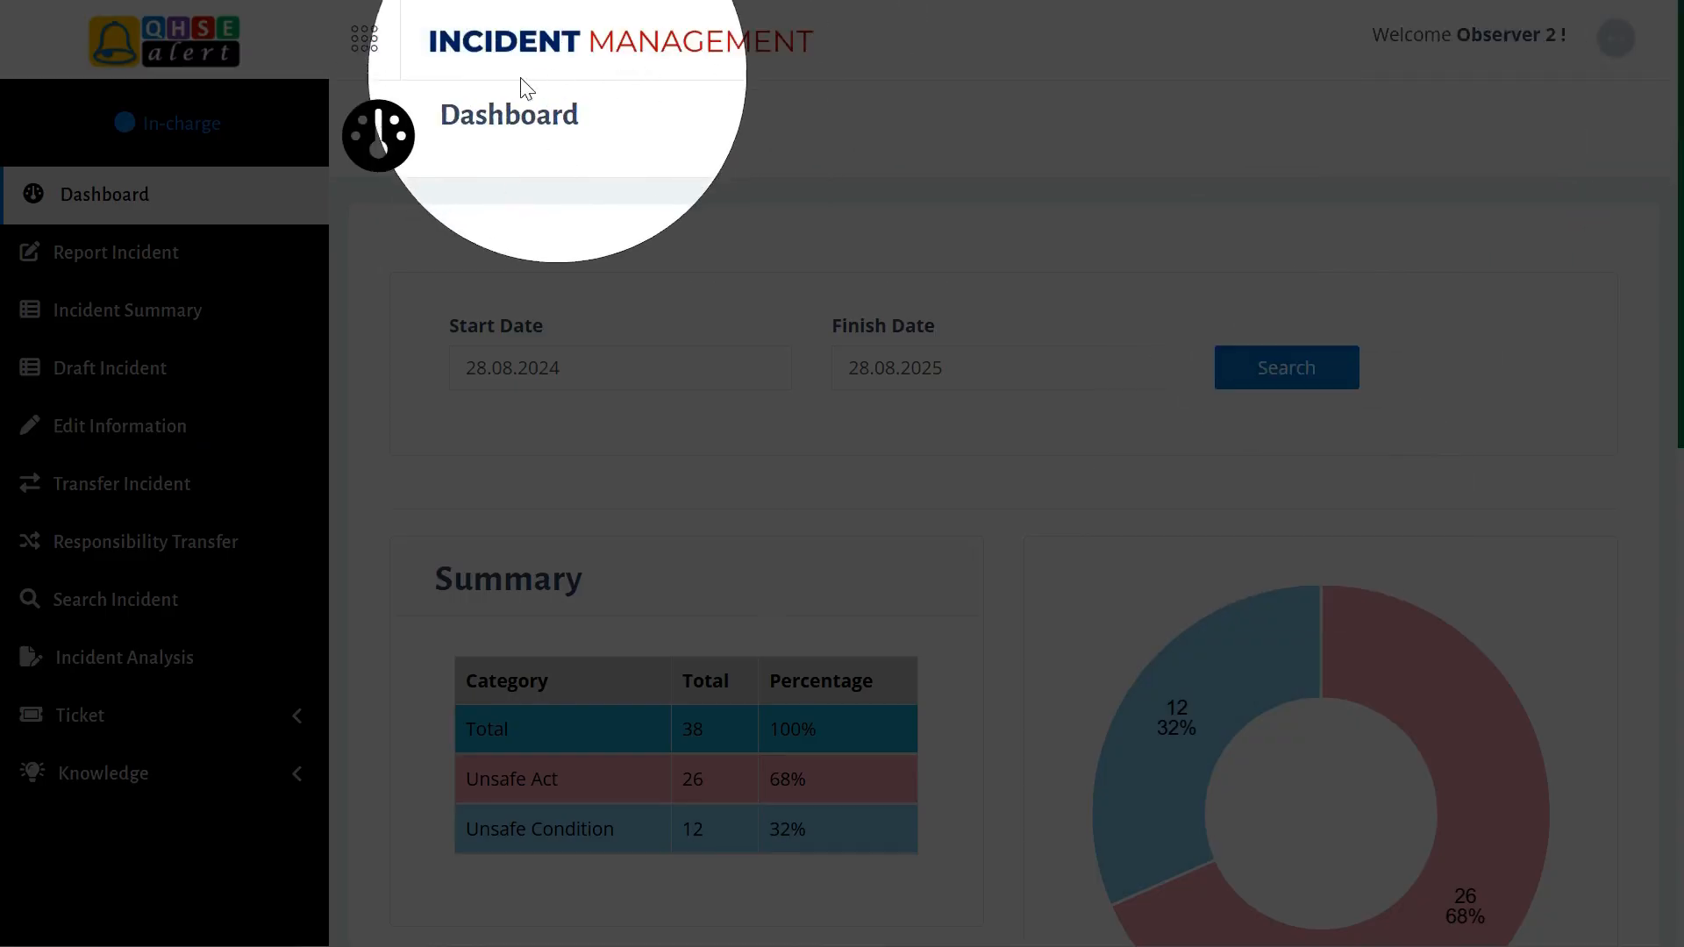
# - Search Observer 2's incidents for the period 01.07.2024 to 30.06.2025 and review the results list through to its end
pyautogui.click(106, 612)
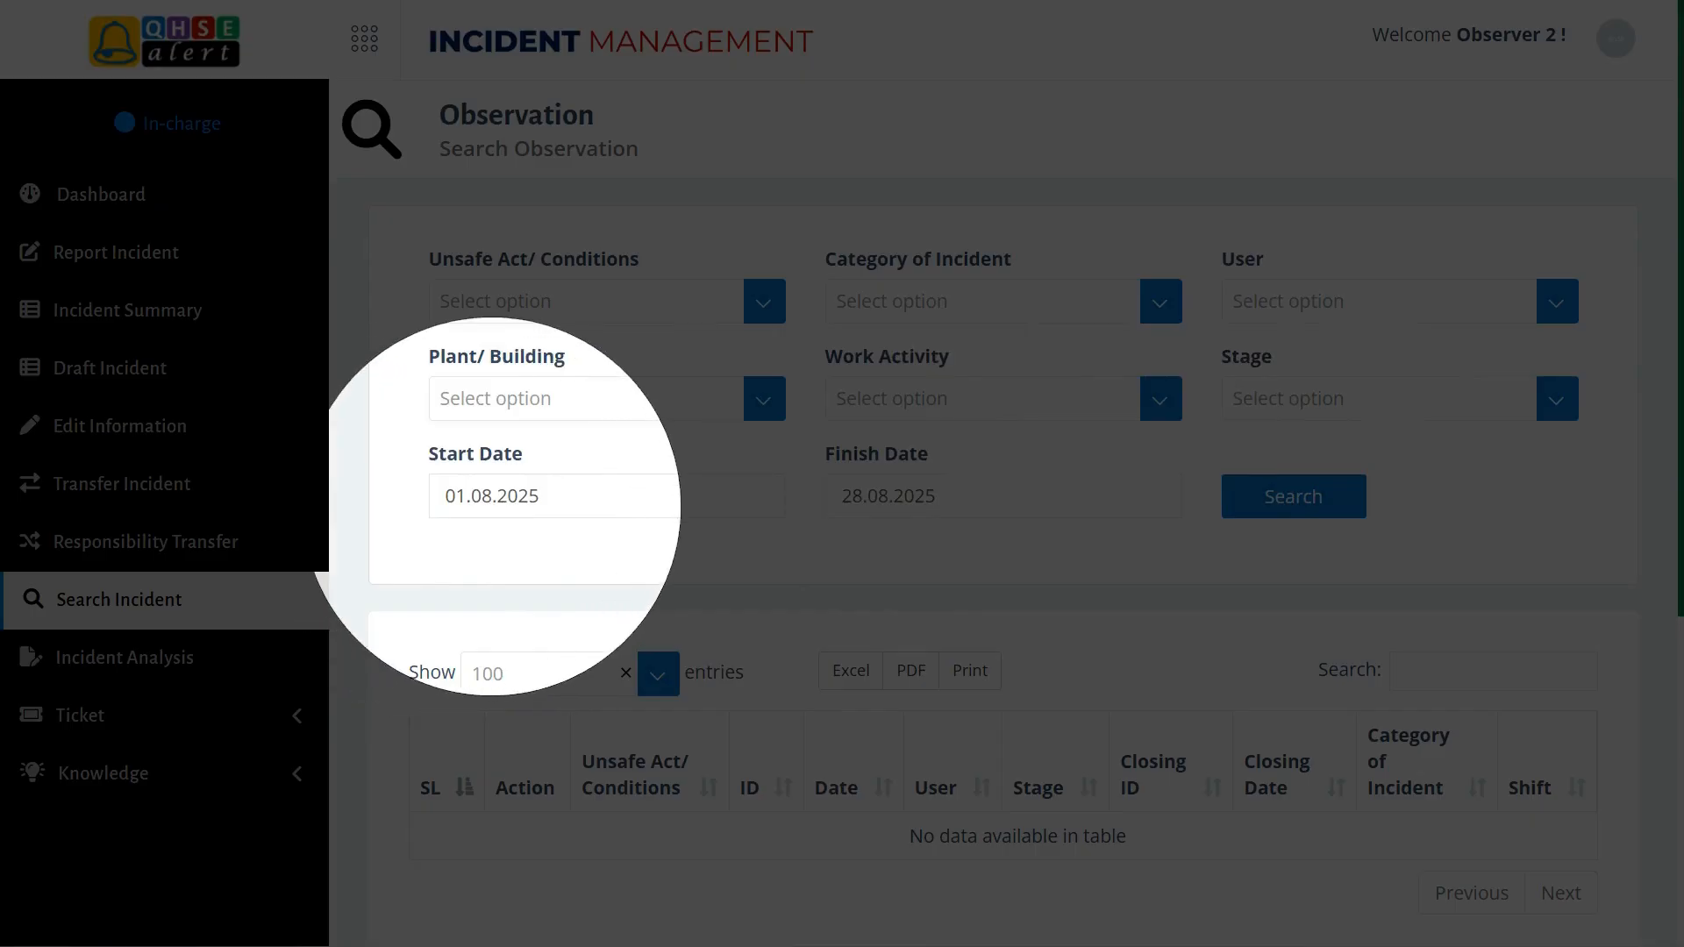
pyautogui.click(493, 496)
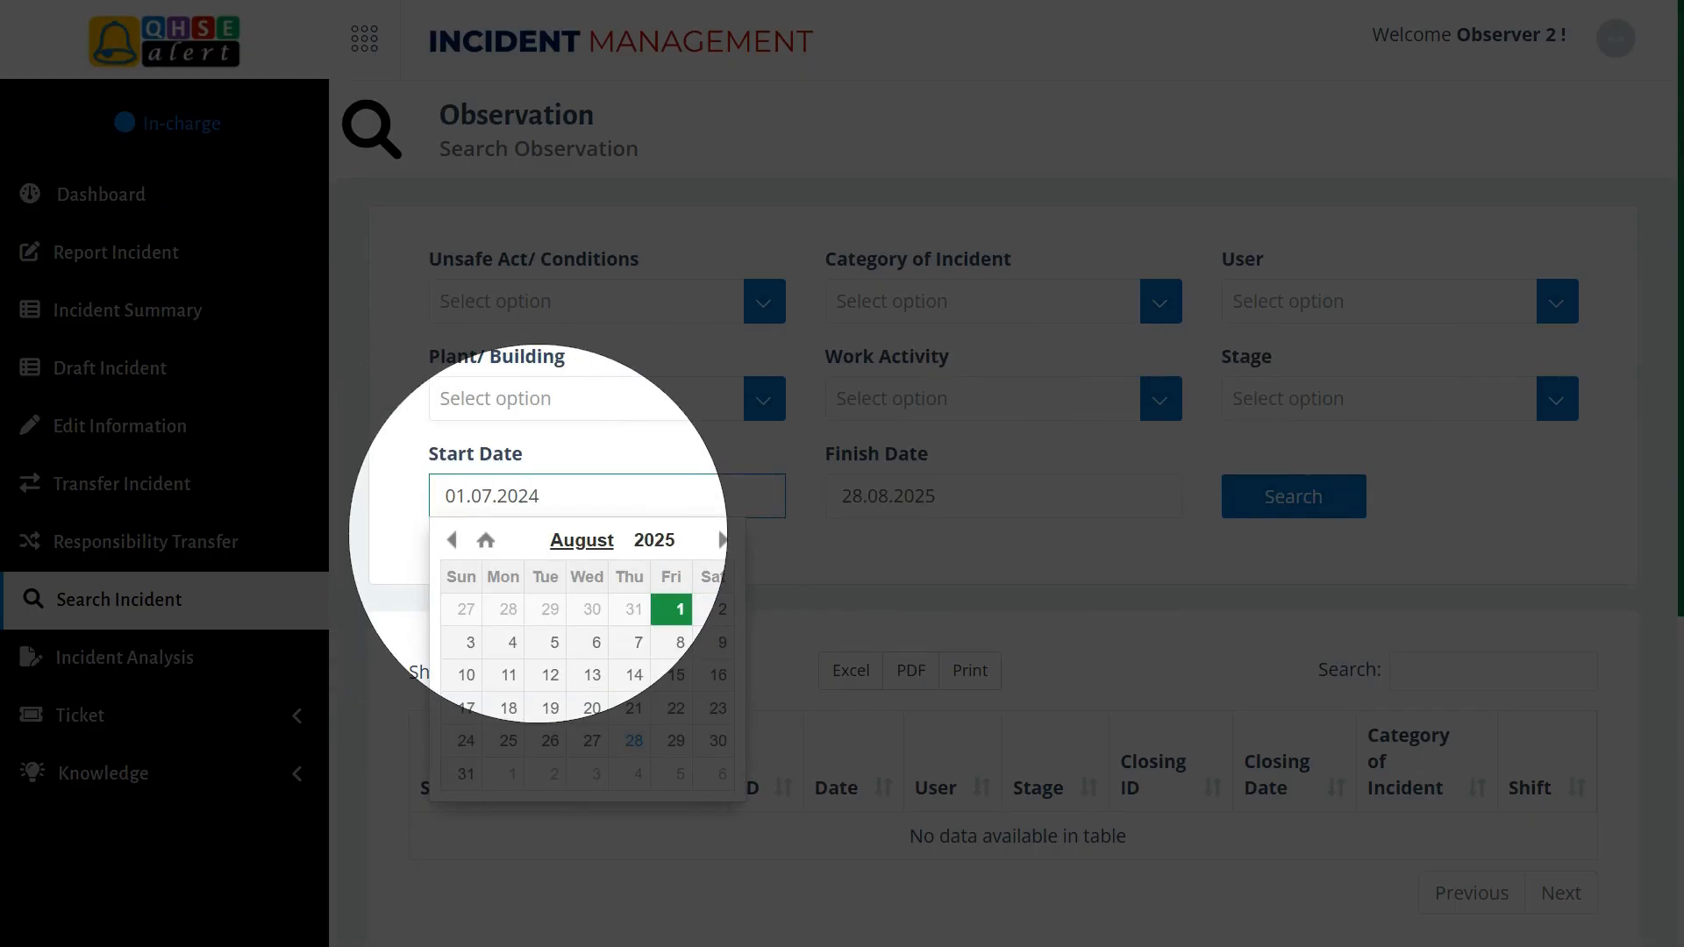
pyautogui.click(956, 497)
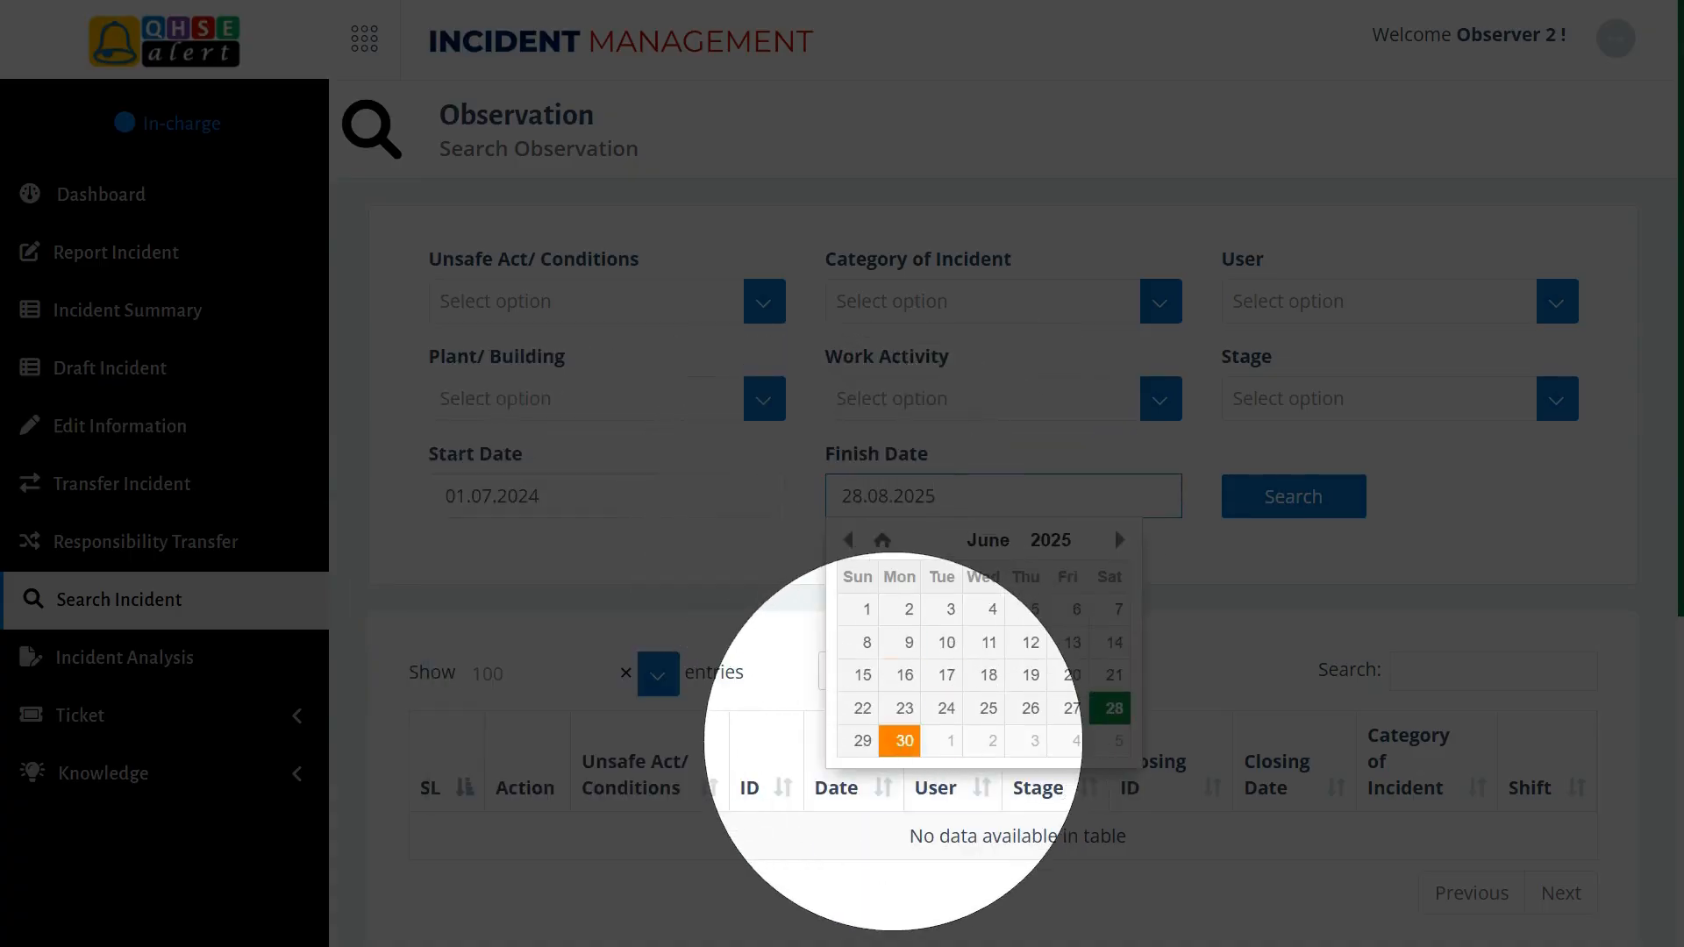
pyautogui.click(899, 740)
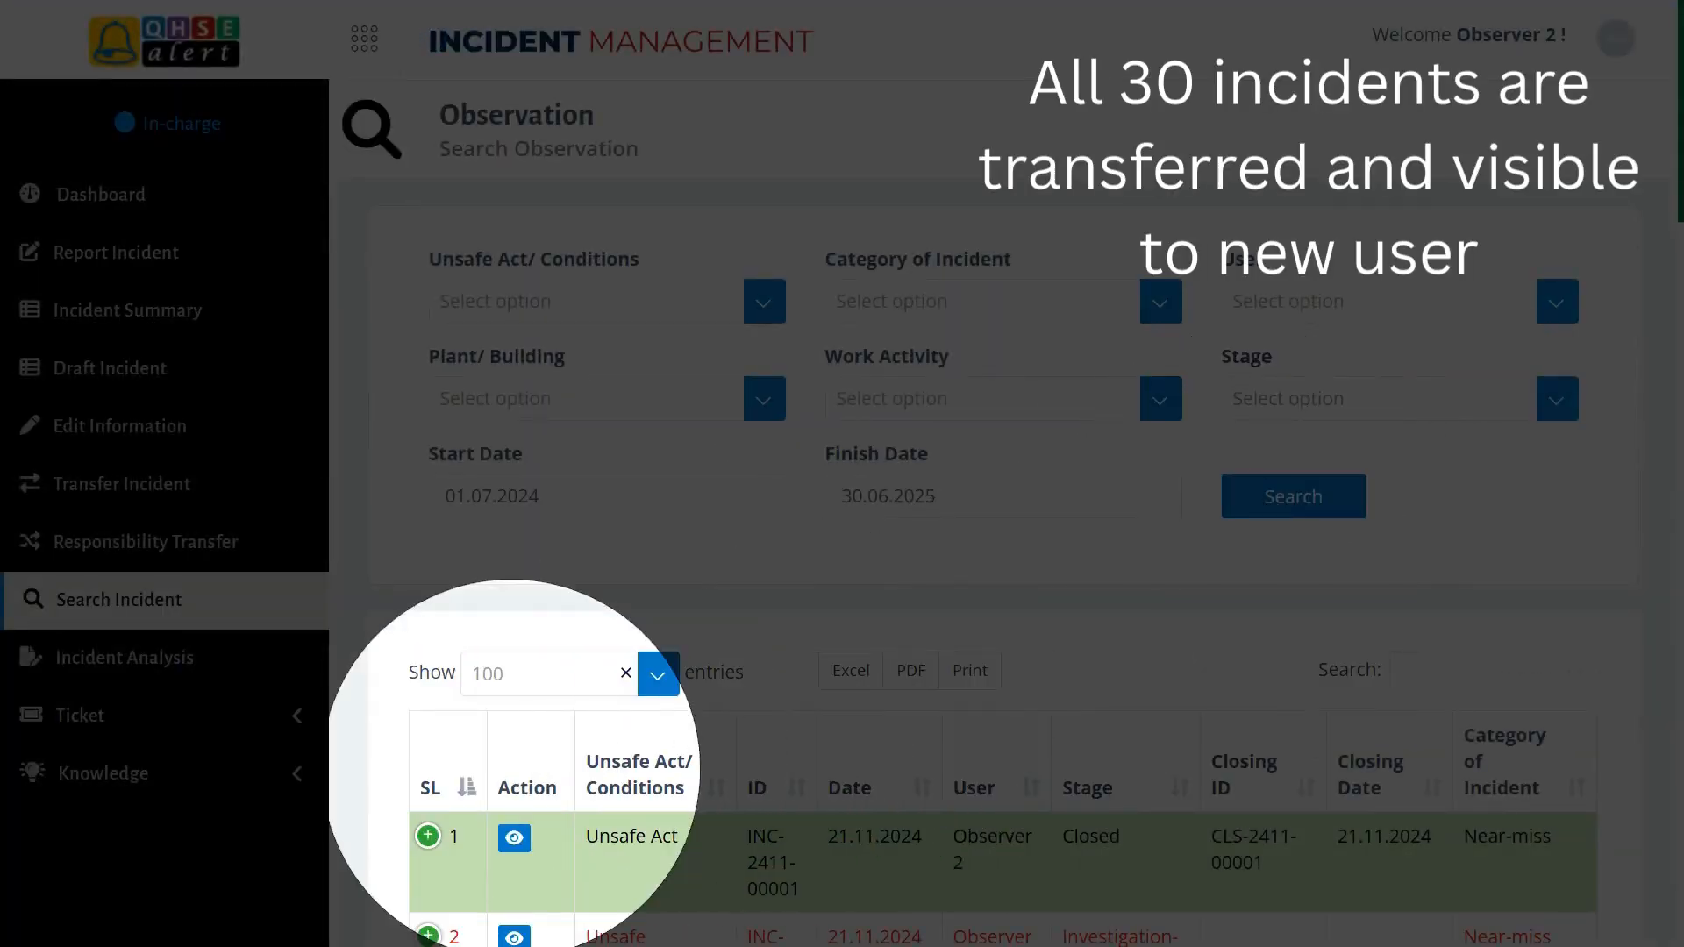
pyautogui.scroll(-1, 977, 666)
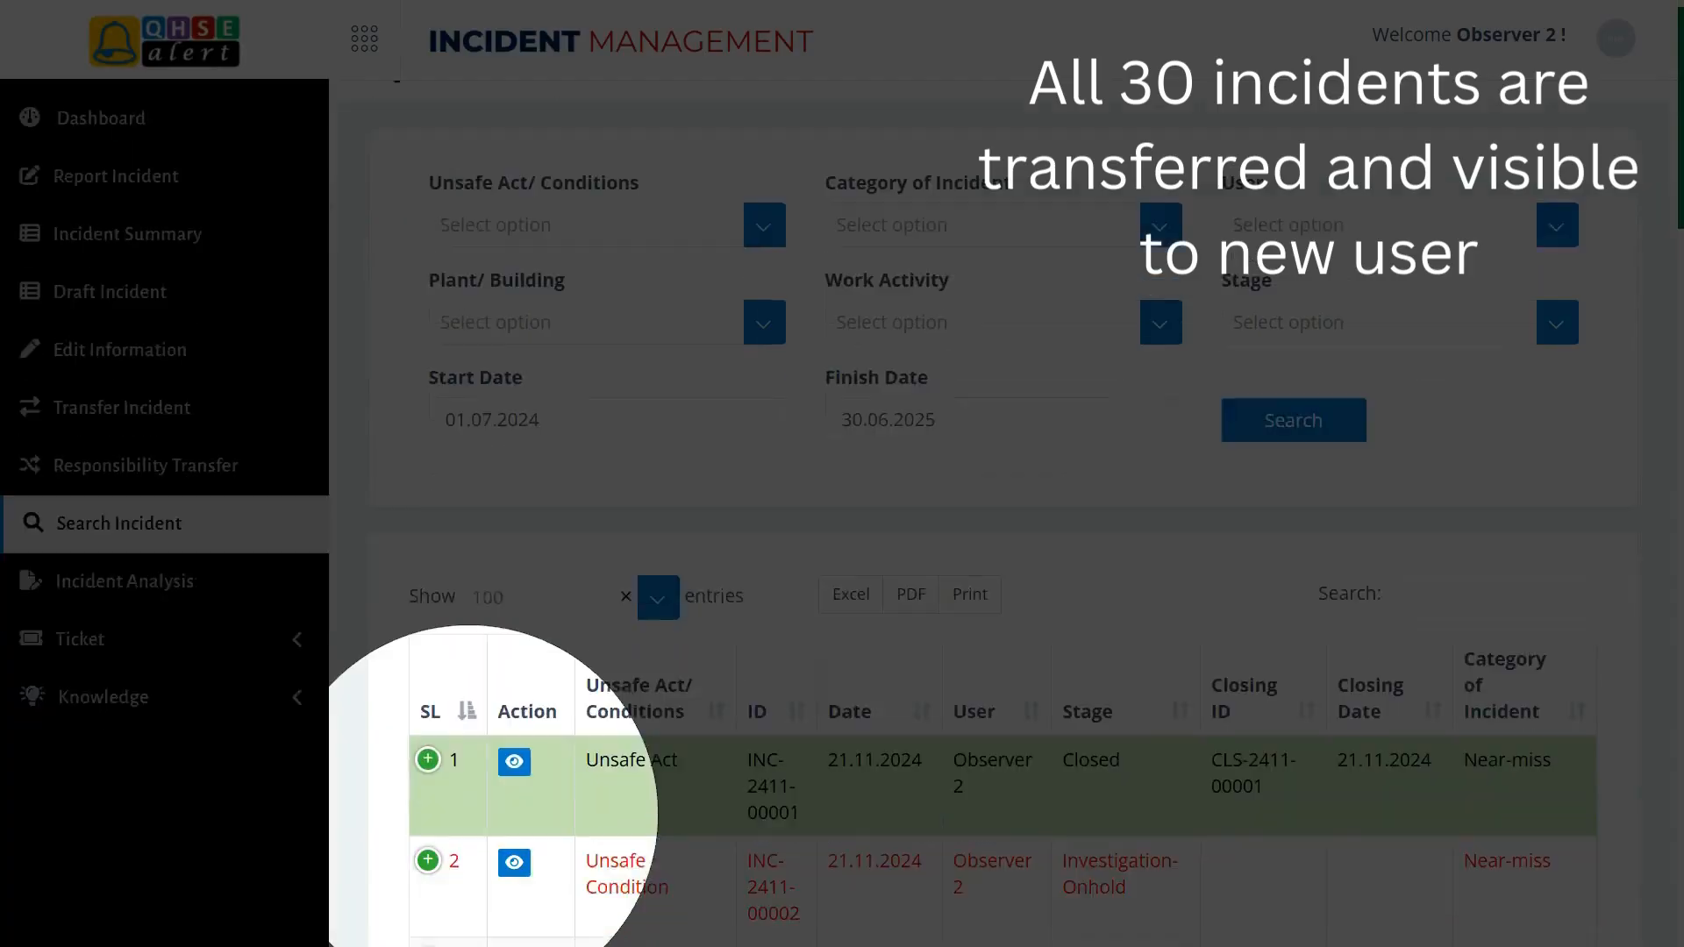
pyautogui.scroll(-20, 493, 787)
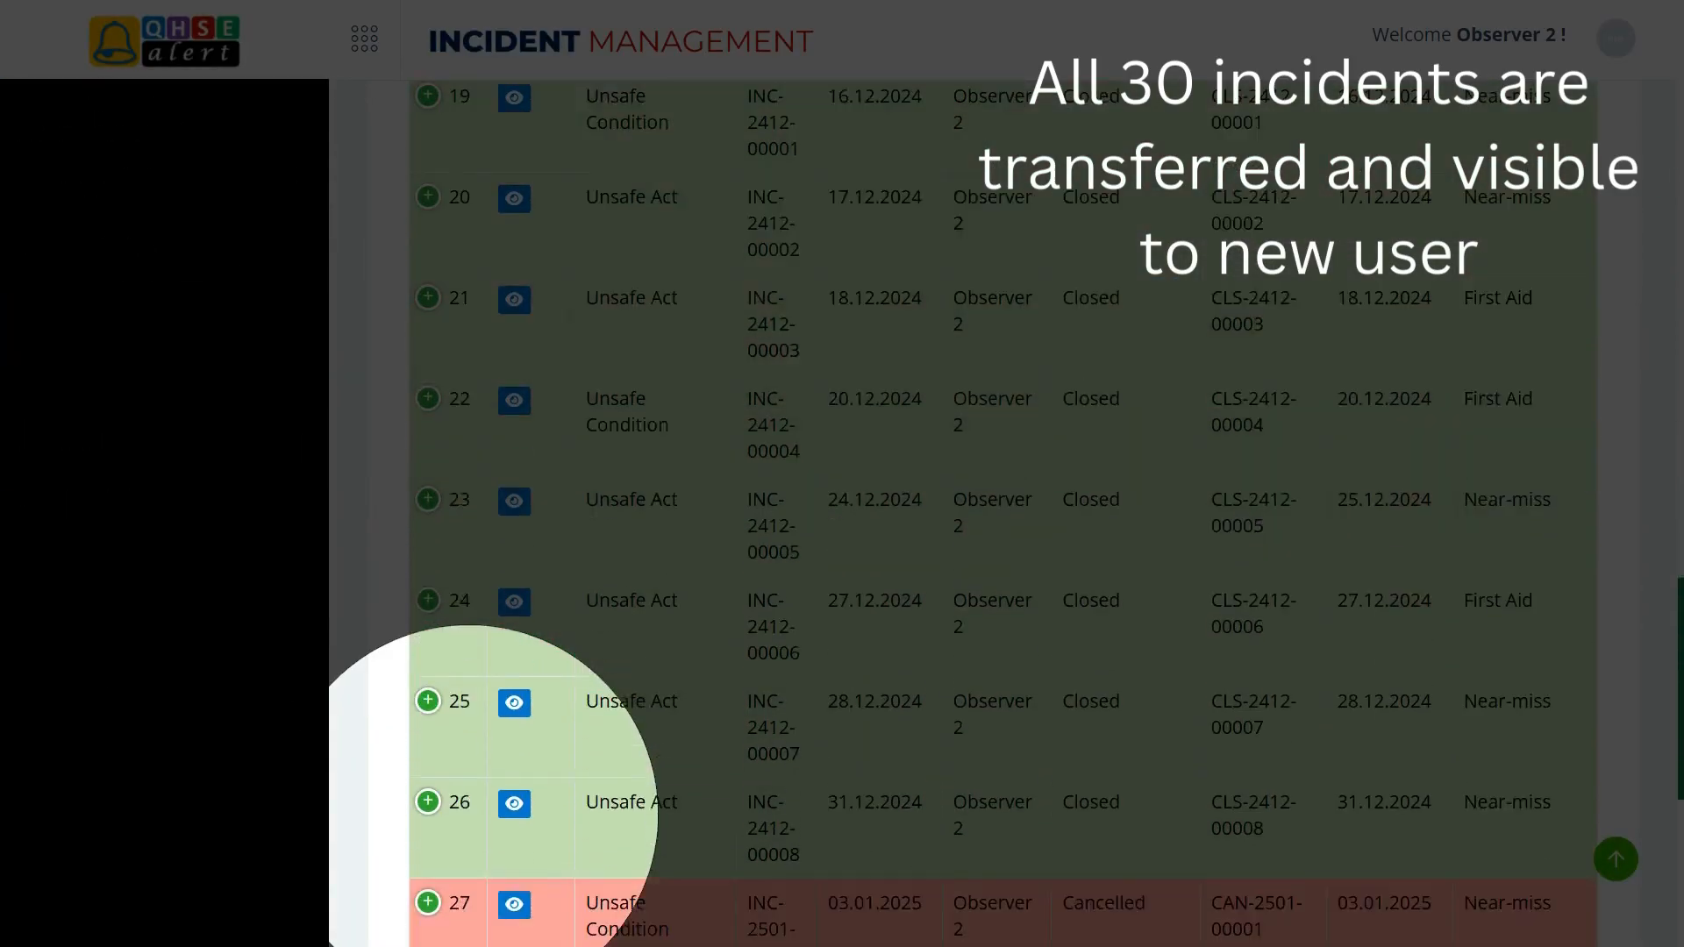
pyautogui.scroll(-6, 466, 703)
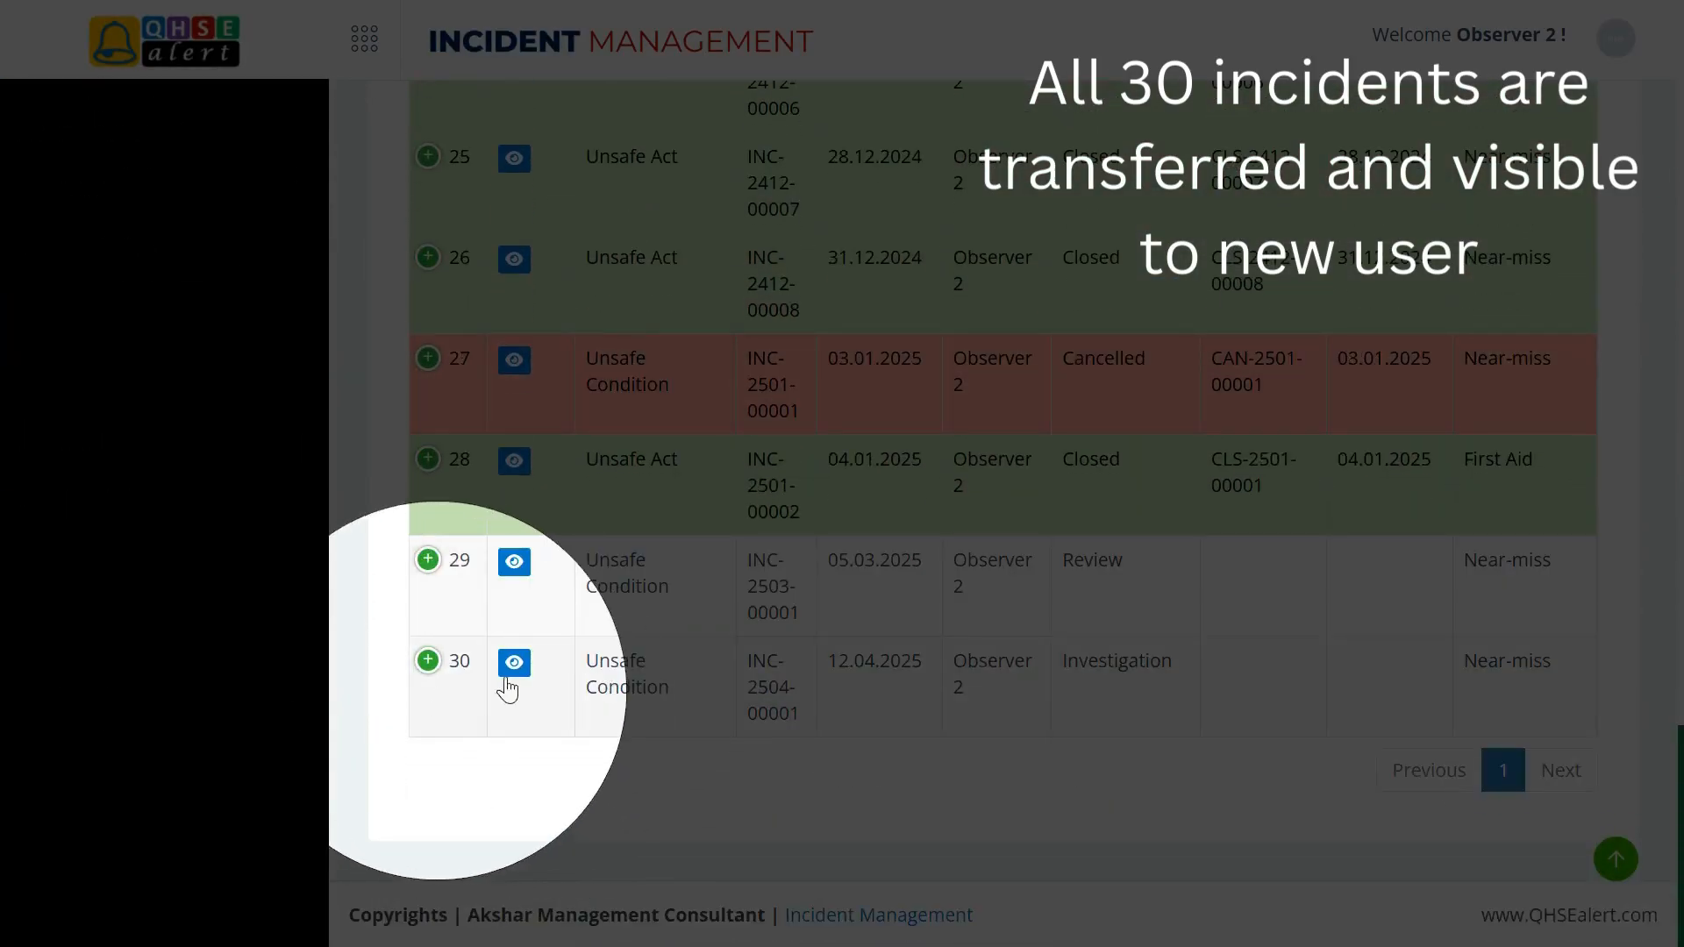